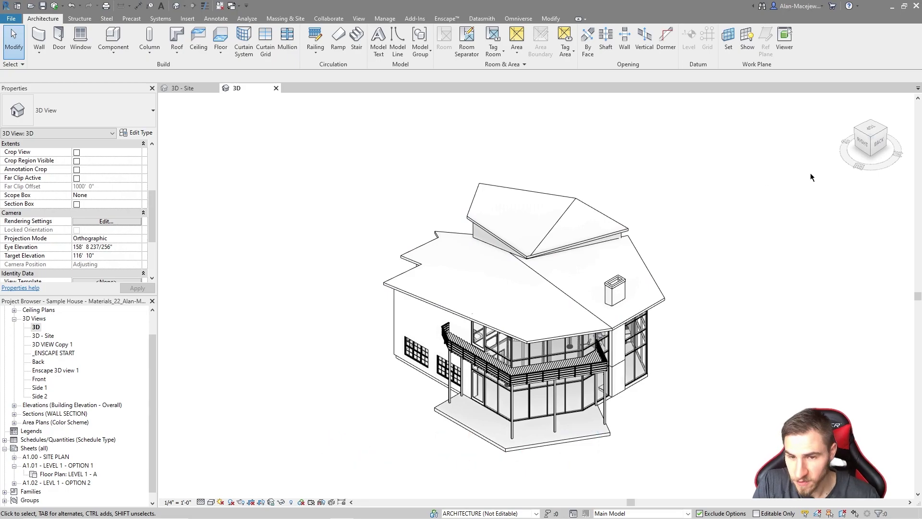
{"action": "scroll", "coordinate": [809, 181], "scroll_direction": "up", "scroll_amount": 1}
{"action": "scroll", "coordinate": [692, 342], "scroll_direction": "down", "scroll_amount": 1}
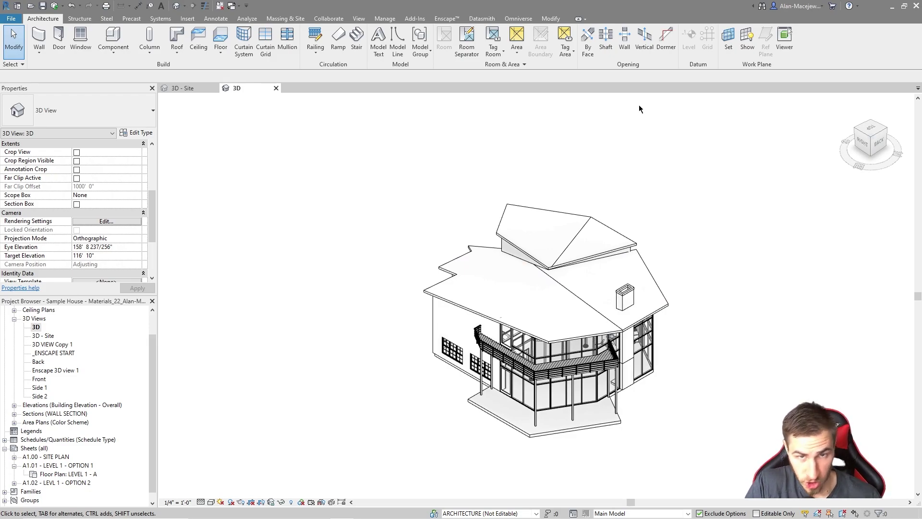
{"action": "middle_click_drag", "start_coordinate": [566, 171], "coordinate": [633, 142]}
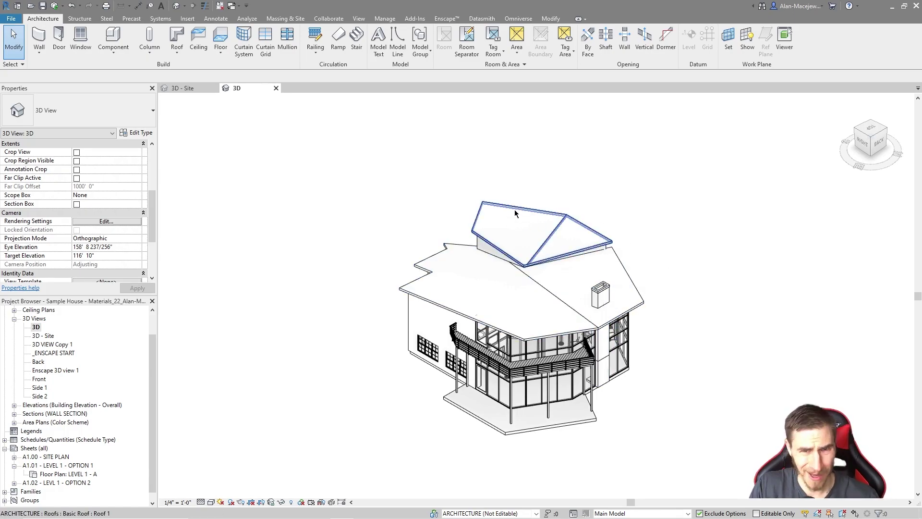
Open the Shared Views manager for the current 3D view
{"action": "left_click", "coordinate": [329, 18]}
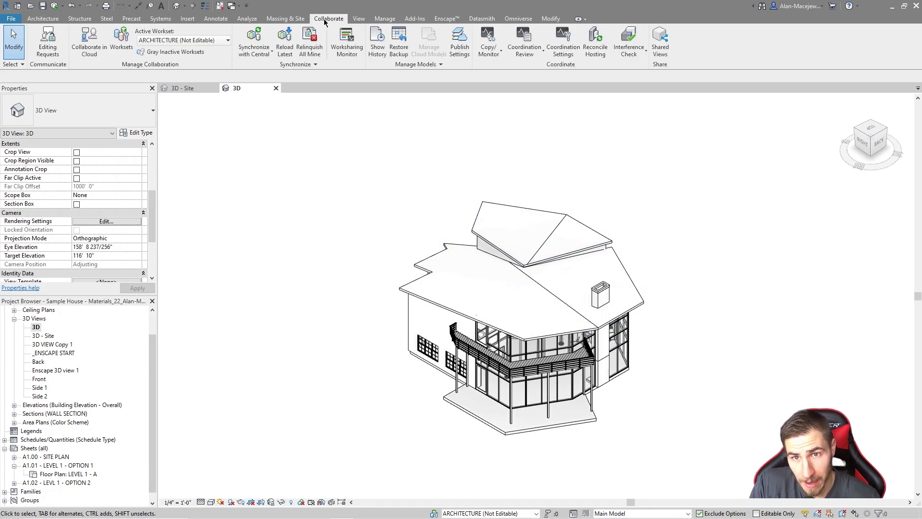
{"action": "left_click", "coordinate": [660, 38]}
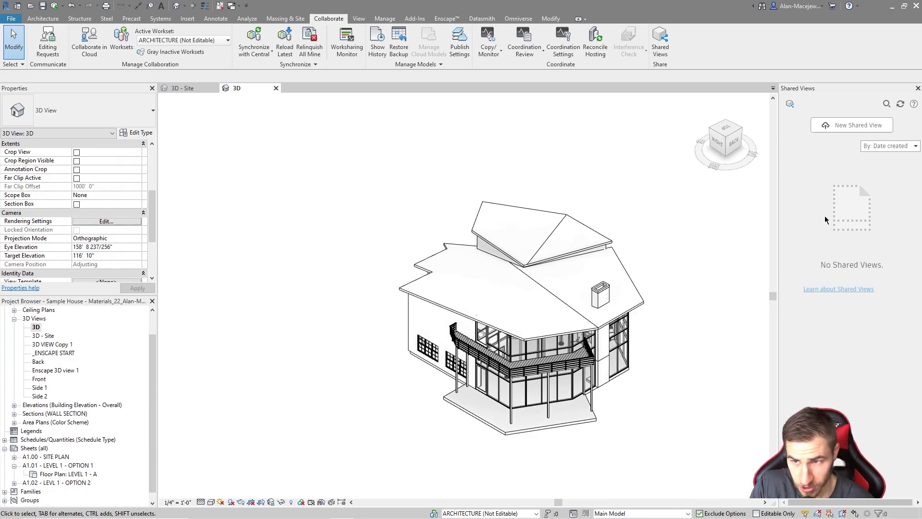
{"action": "middle_click", "coordinate": [680, 234]}
{"action": "middle_click", "coordinate": [680, 233]}
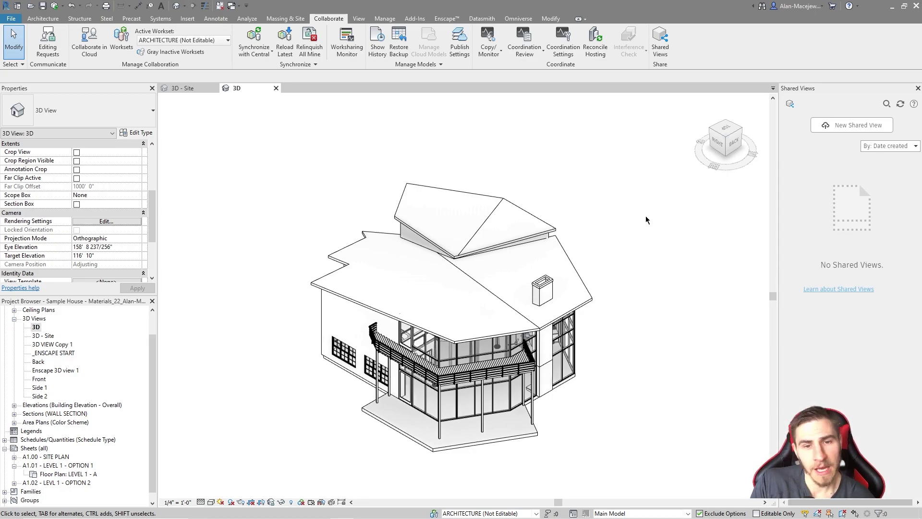
Try to start a new shared view, and save the model by synchronizing it with the central file
{"action": "left_click", "coordinate": [836, 126]}
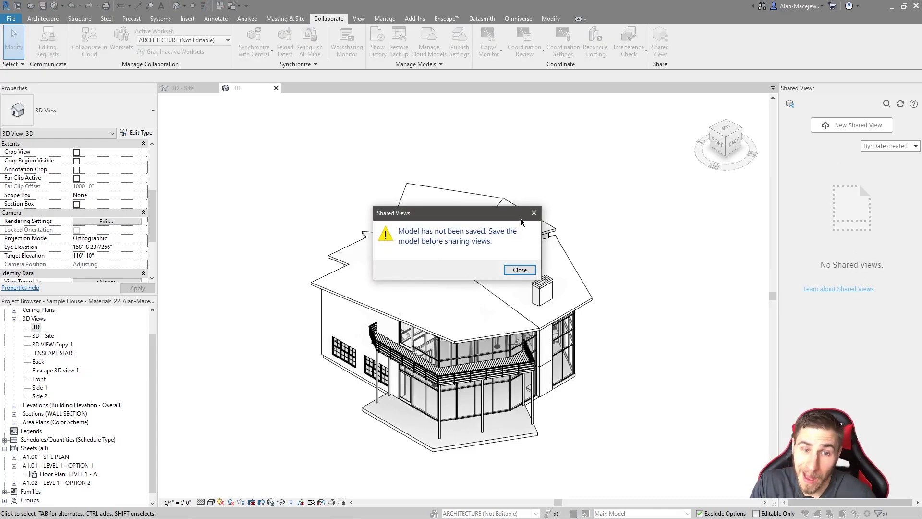
{"action": "left_click", "coordinate": [513, 270]}
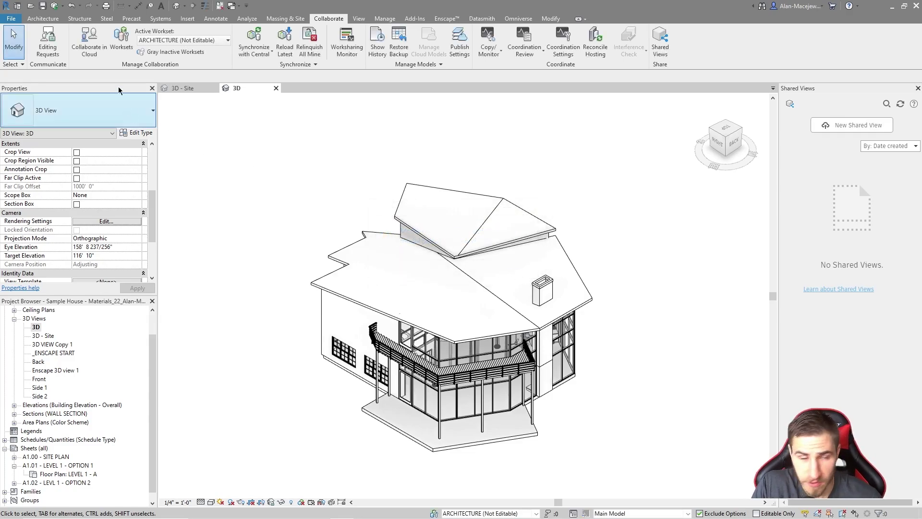
{"action": "left_click", "coordinate": [54, 5]}
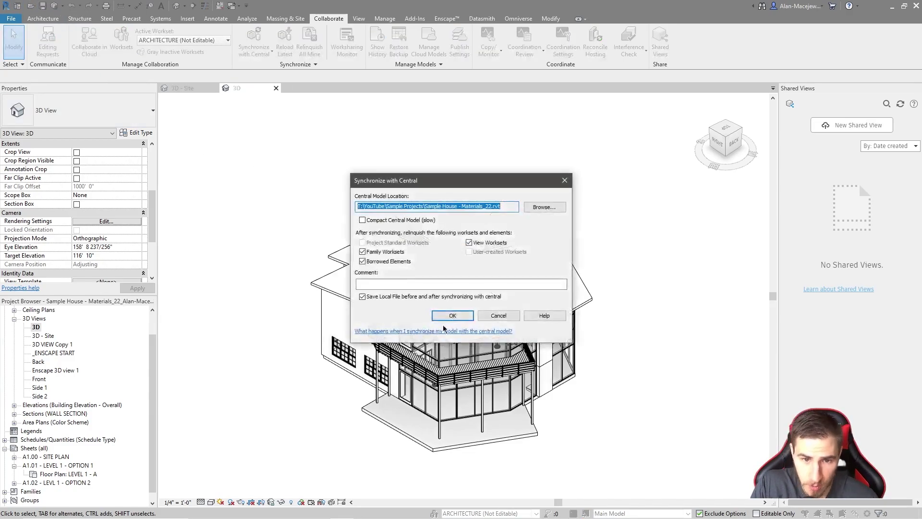
{"action": "left_click", "coordinate": [453, 313]}
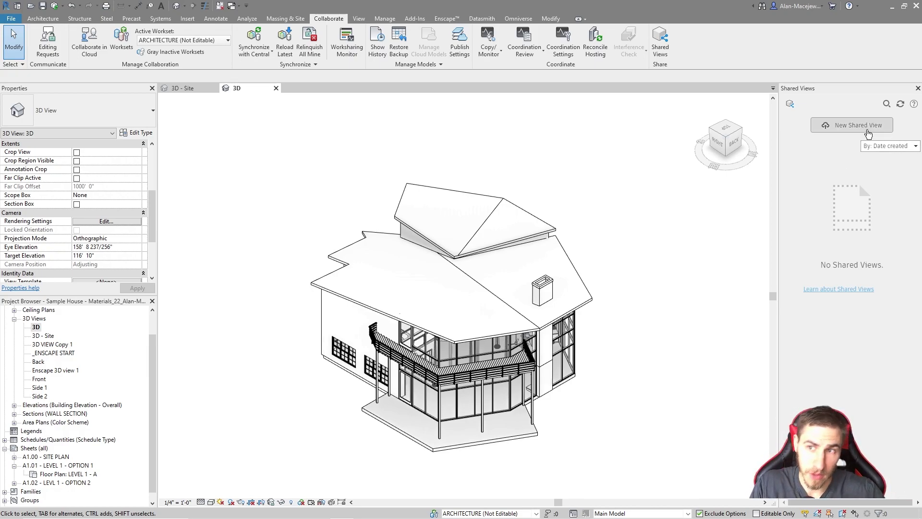
Create and share a new shared view of the model named "Shared View - 3D"
{"action": "left_click", "coordinate": [848, 126]}
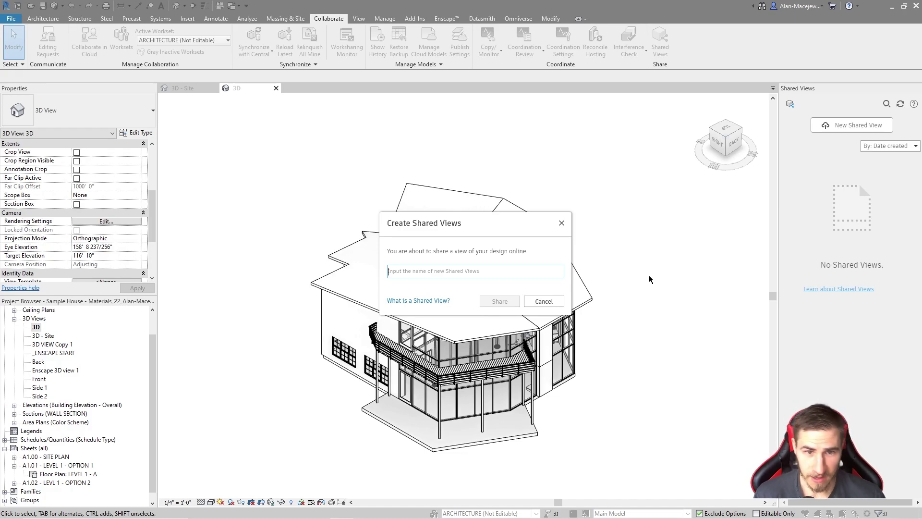
{"action": "type", "text": "Shared View - 3D"}
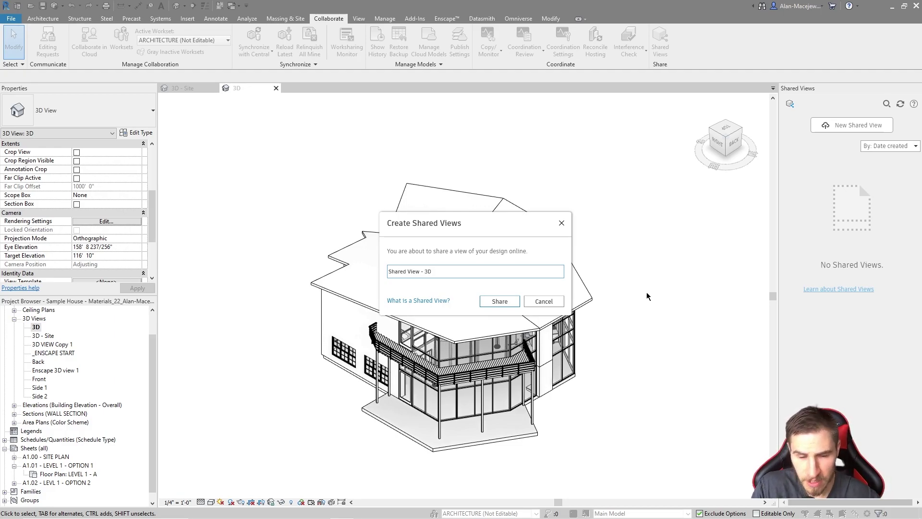
{"action": "left_click", "coordinate": [496, 306]}
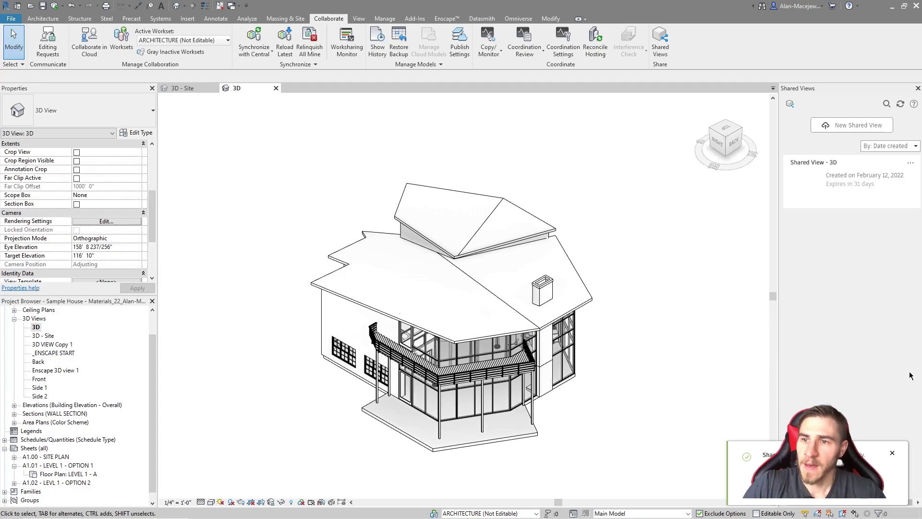
{"action": "left_click", "coordinate": [888, 456]}
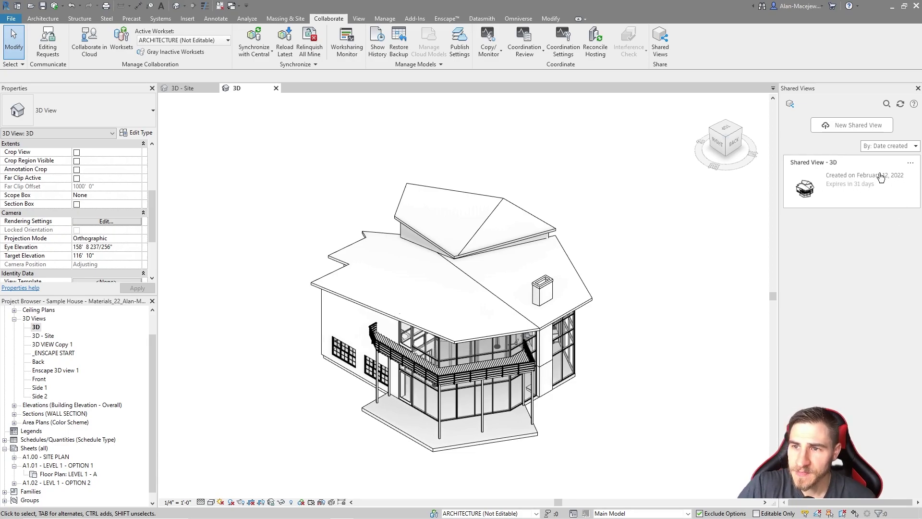
Open "Shared View - 3D" in the browser and orbit around the house to inspect its exterior
{"action": "left_click", "coordinate": [911, 166]}
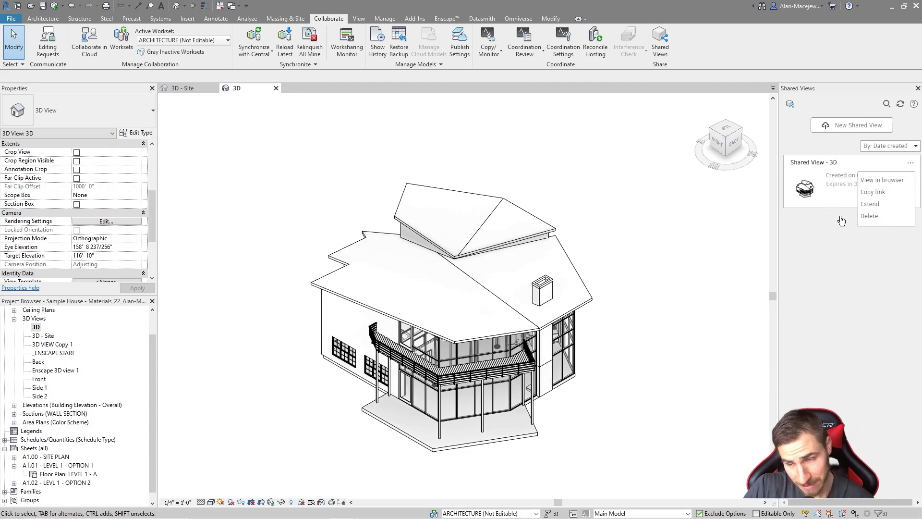
{"action": "left_click", "coordinate": [876, 181]}
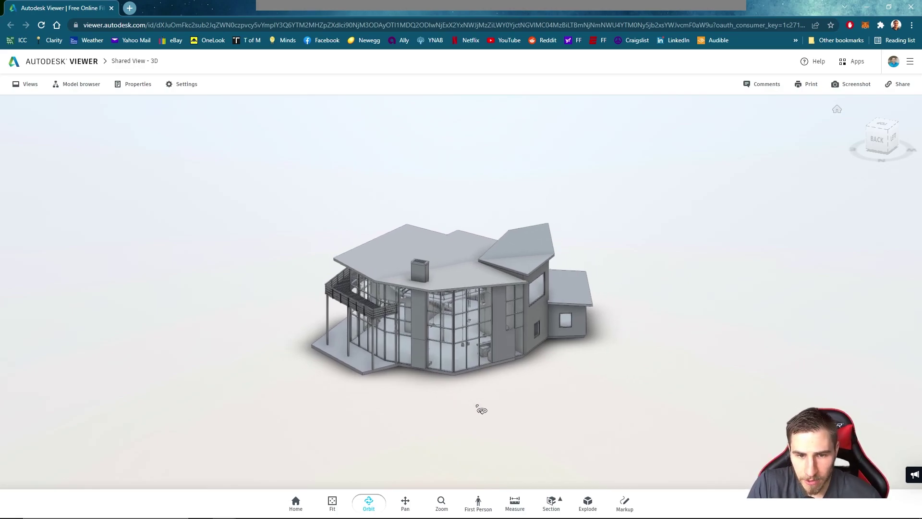
{"action": "left_click_drag", "start_coordinate": [481, 410], "coordinate": [478, 319]}
{"action": "left_click_drag", "start_coordinate": [703, 306], "coordinate": [761, 381]}
{"action": "left_click_drag", "start_coordinate": [506, 364], "coordinate": [606, 368]}
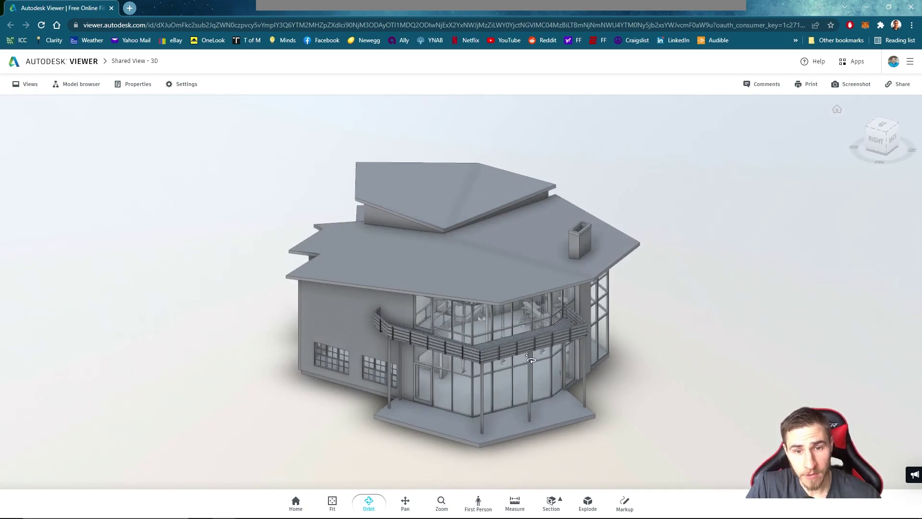
{"action": "left_click_drag", "start_coordinate": [662, 342], "coordinate": [639, 348]}
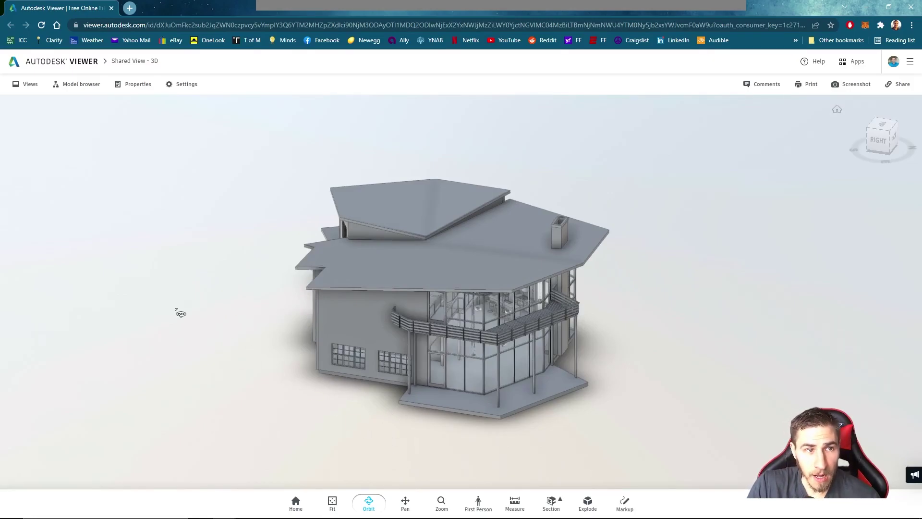
{"action": "left_click_drag", "start_coordinate": [611, 267], "coordinate": [256, 334]}
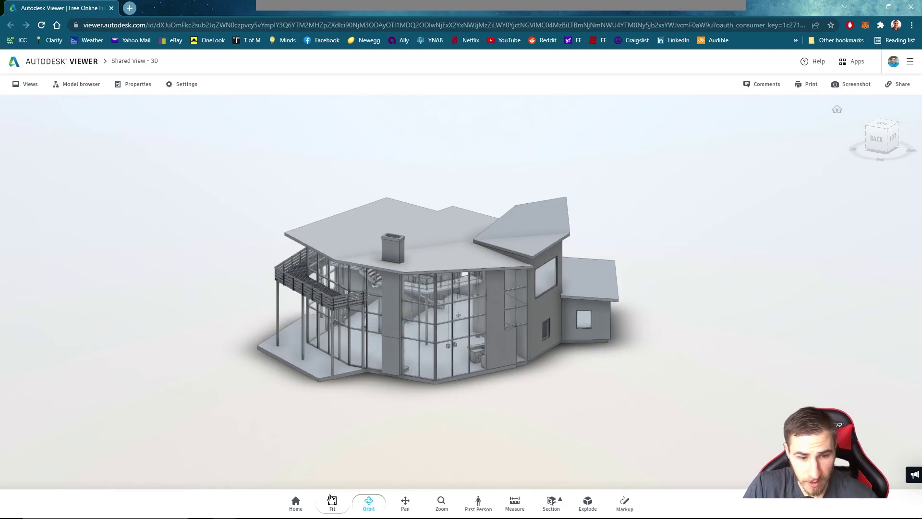
Restore the home view, turn the house to its top-right-back corner view, and try orbiting and panning around it
{"action": "left_click", "coordinate": [296, 503]}
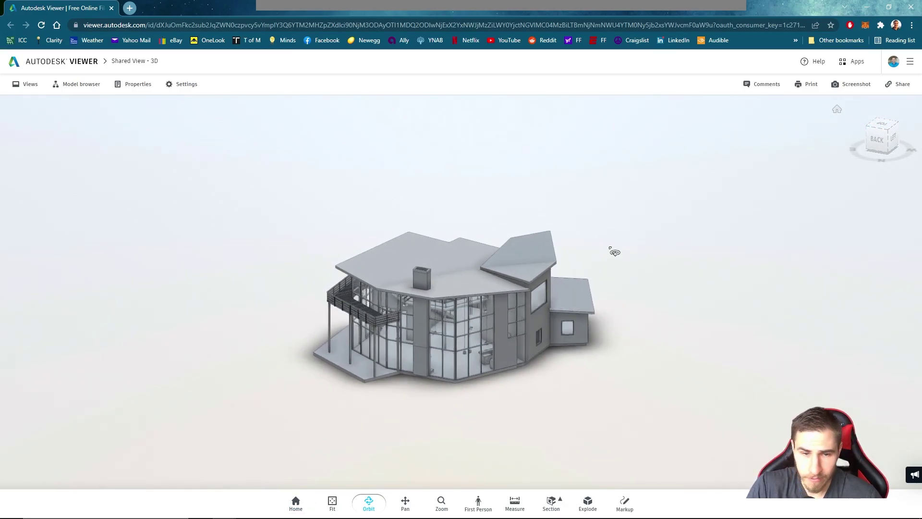
{"action": "left_click", "coordinate": [870, 129]}
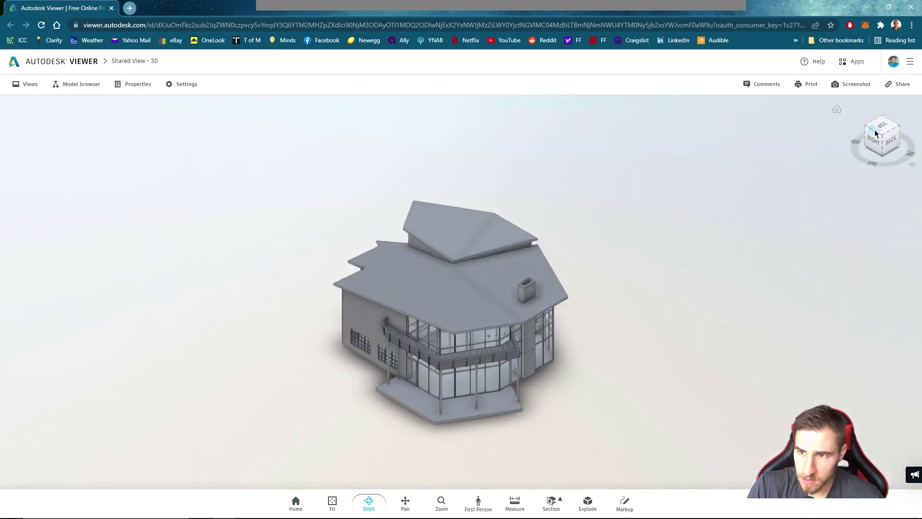
{"action": "mouse_move", "coordinate": [628, 333]}
{"action": "left_mouse_down"}
{"action": "mouse_move", "coordinate": [410, 391]}
{"action": "mouse_move", "coordinate": [433, 370]}
{"action": "mouse_move", "coordinate": [611, 335]}
{"action": "left_mouse_up"}
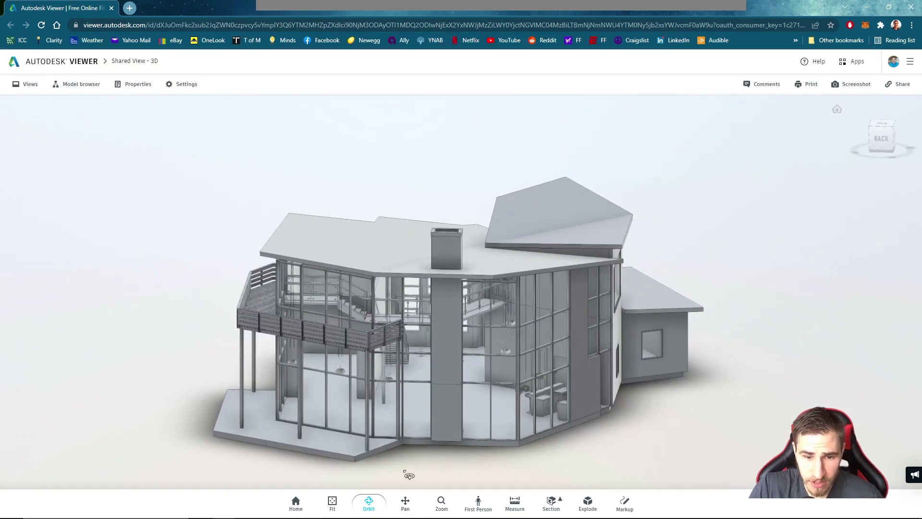
{"action": "left_click", "coordinate": [417, 507]}
{"action": "left_click_drag", "start_coordinate": [529, 464], "coordinate": [515, 396]}
{"action": "left_click", "coordinate": [370, 502]}
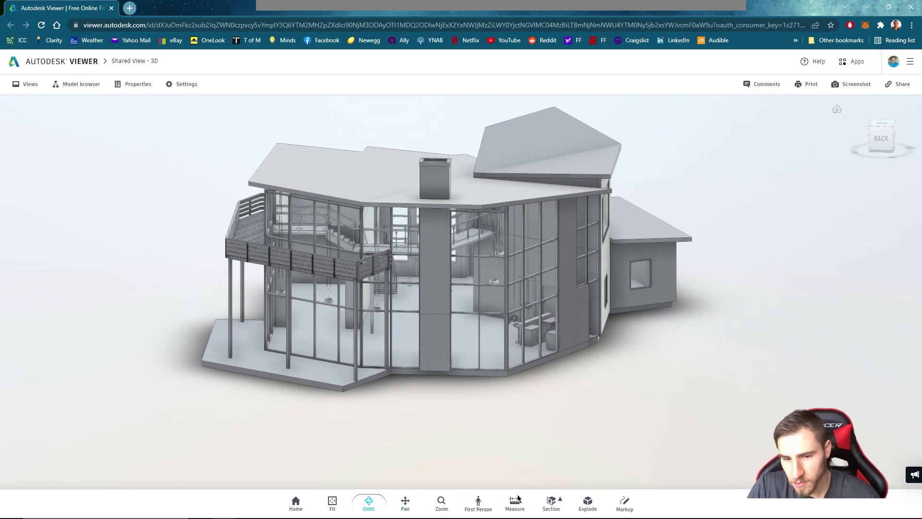
Explore the house interior in First Person mode, looking around the kitchen and window wall, and return to an exterior orbit view
{"action": "left_click", "coordinate": [478, 503]}
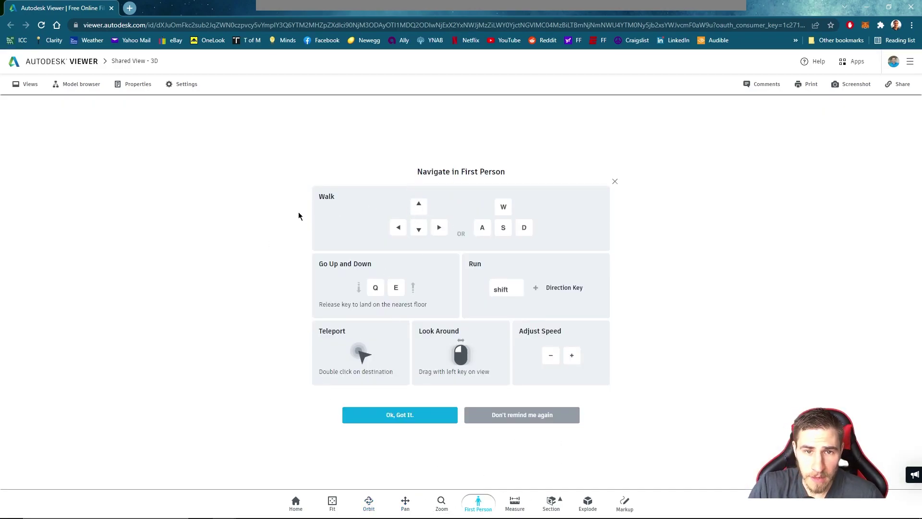
{"action": "left_click", "coordinate": [401, 416]}
{"action": "mouse_move", "coordinate": [436, 355]}
{"action": "left_mouse_down"}
{"action": "mouse_move", "coordinate": [411, 284]}
{"action": "mouse_move", "coordinate": [457, 354]}
{"action": "mouse_move", "coordinate": [425, 410]}
{"action": "mouse_move", "coordinate": [434, 374]}
{"action": "left_mouse_up"}
{"action": "scroll", "coordinate": [433, 373], "scroll_direction": "up", "scroll_amount": 10}
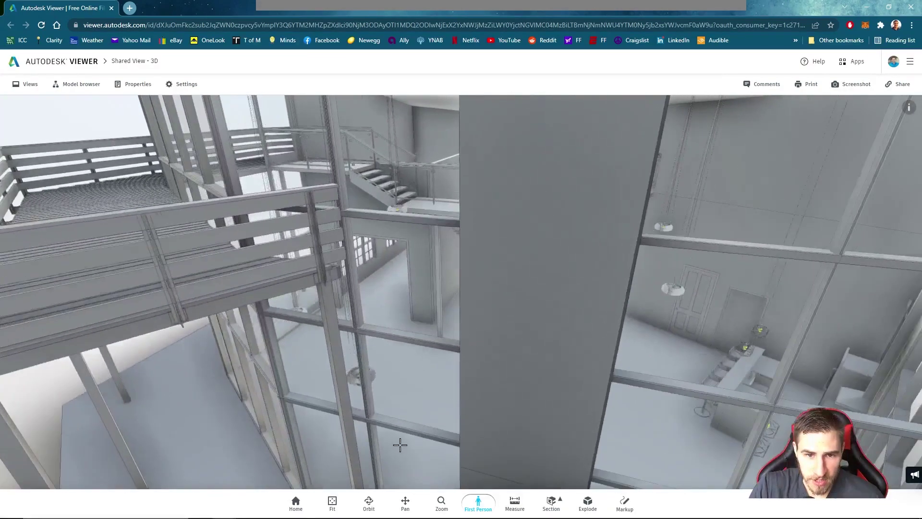
{"action": "scroll", "coordinate": [552, 330], "scroll_direction": "up", "scroll_amount": 10}
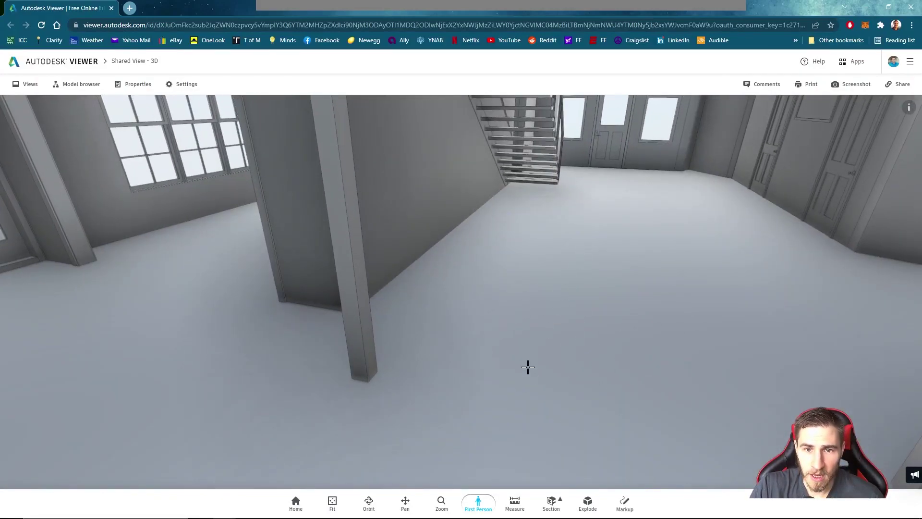
{"action": "left_click_drag", "start_coordinate": [527, 368], "coordinate": [657, 314]}
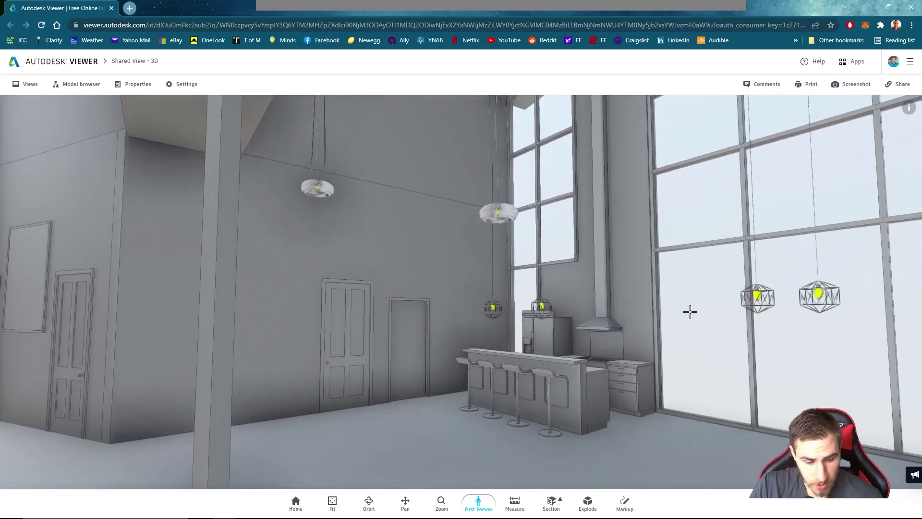
{"action": "left_click_drag", "start_coordinate": [690, 312], "coordinate": [706, 294]}
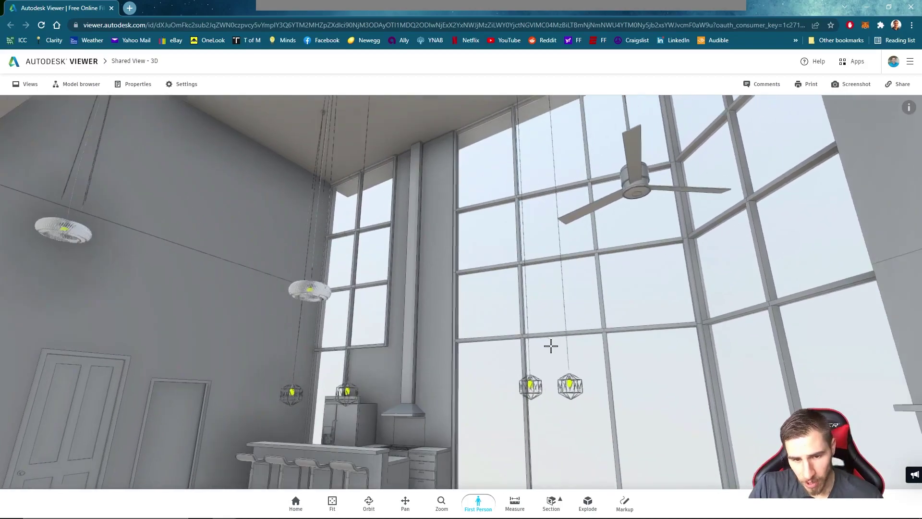
{"action": "left_click_drag", "start_coordinate": [552, 344], "coordinate": [574, 354]}
{"action": "left_click", "coordinate": [489, 500]}
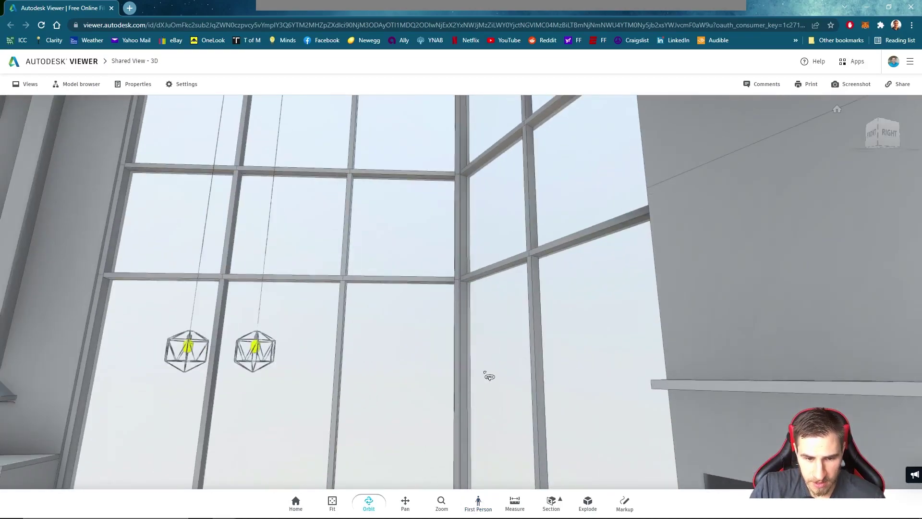
{"action": "scroll", "coordinate": [361, 377], "scroll_direction": "down", "scroll_amount": 10}
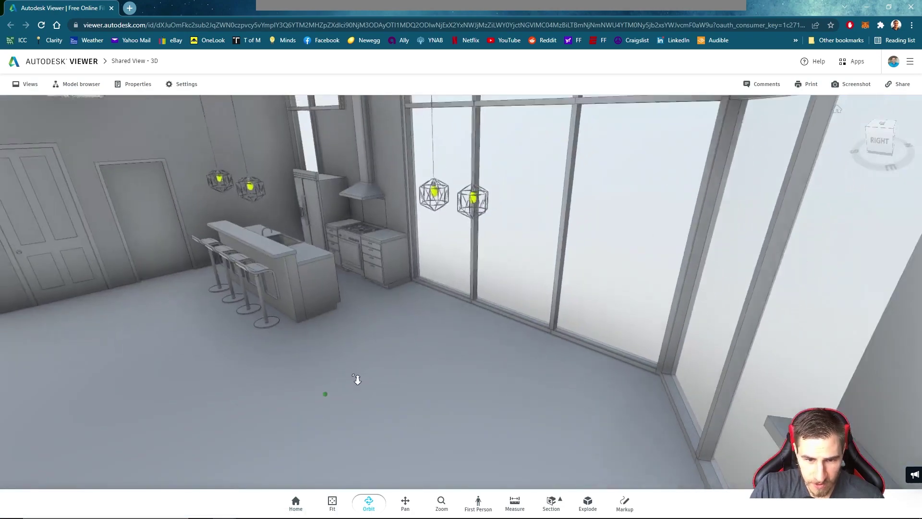
{"action": "scroll", "coordinate": [362, 378], "scroll_direction": "down", "scroll_amount": 10}
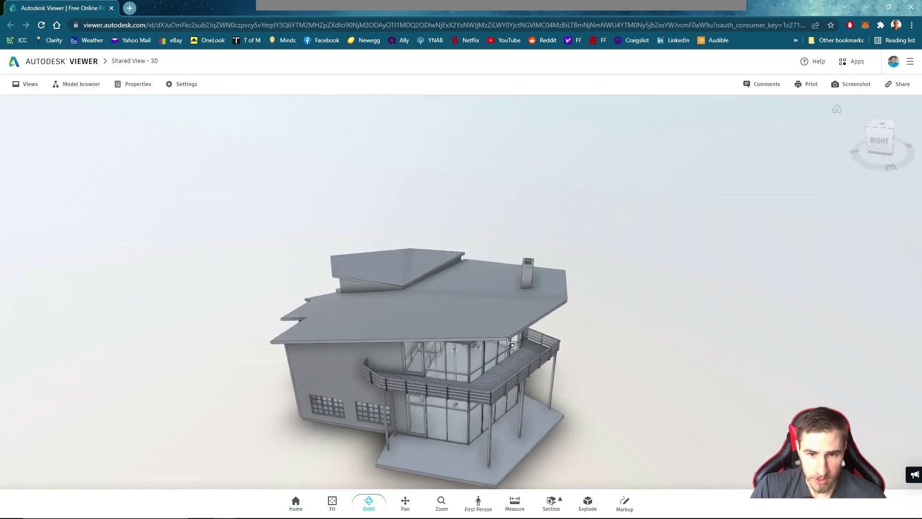
{"action": "middle_click_drag", "start_coordinate": [528, 432], "coordinate": [577, 409]}
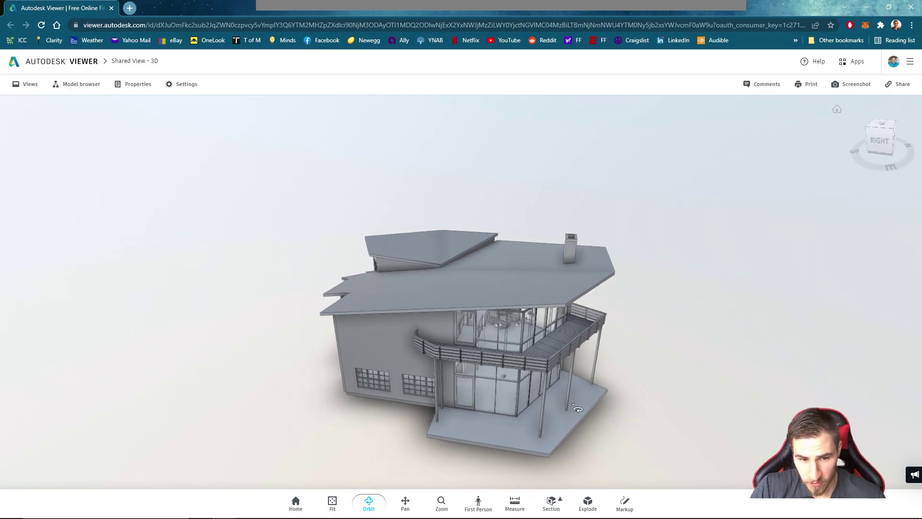
Try to measure a distance along the base of the glazing, starting at the patio door's lower corner
{"action": "scroll", "coordinate": [533, 450], "scroll_direction": "up", "scroll_amount": 3}
{"action": "left_click", "coordinate": [514, 504]}
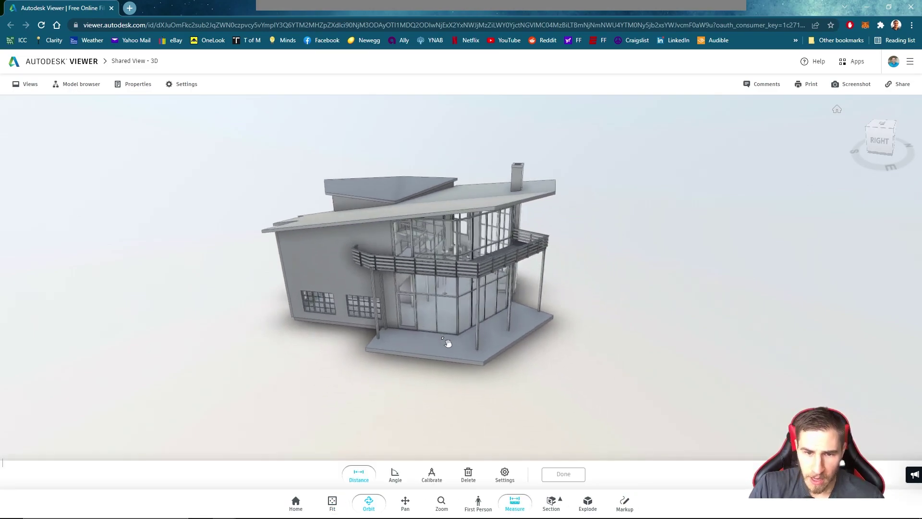
{"action": "scroll", "coordinate": [413, 329], "scroll_direction": "up", "scroll_amount": 5}
{"action": "scroll", "coordinate": [411, 325], "scroll_direction": "up", "scroll_amount": 4}
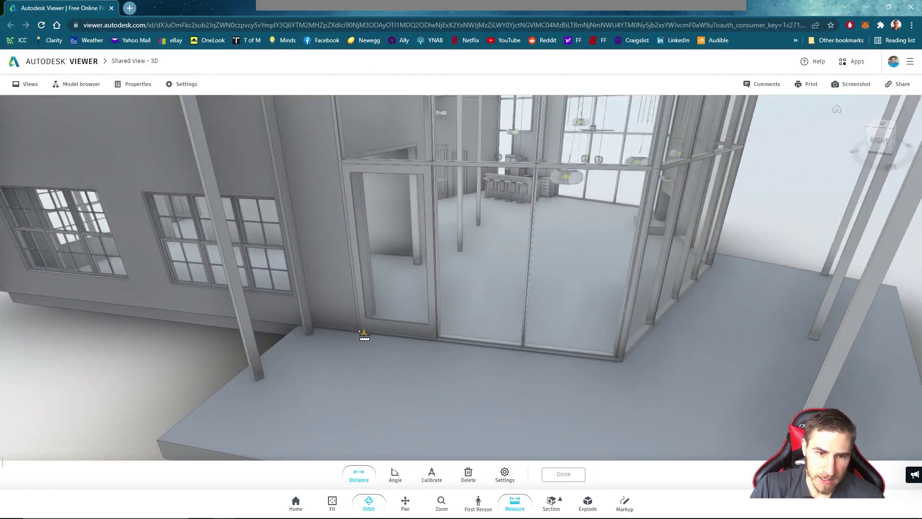
{"action": "left_click", "coordinate": [362, 332]}
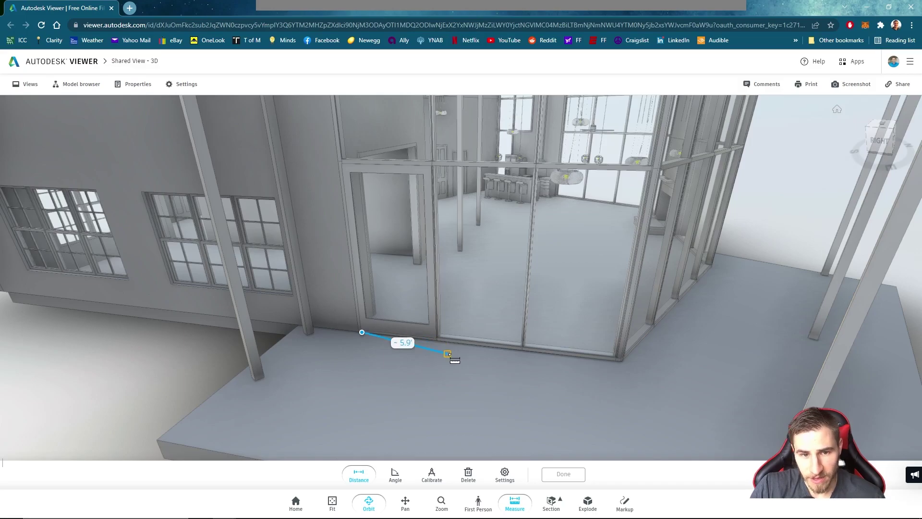
{"action": "key", "text": "Escape"}
{"action": "scroll", "coordinate": [385, 362], "scroll_direction": "down", "scroll_amount": 5}
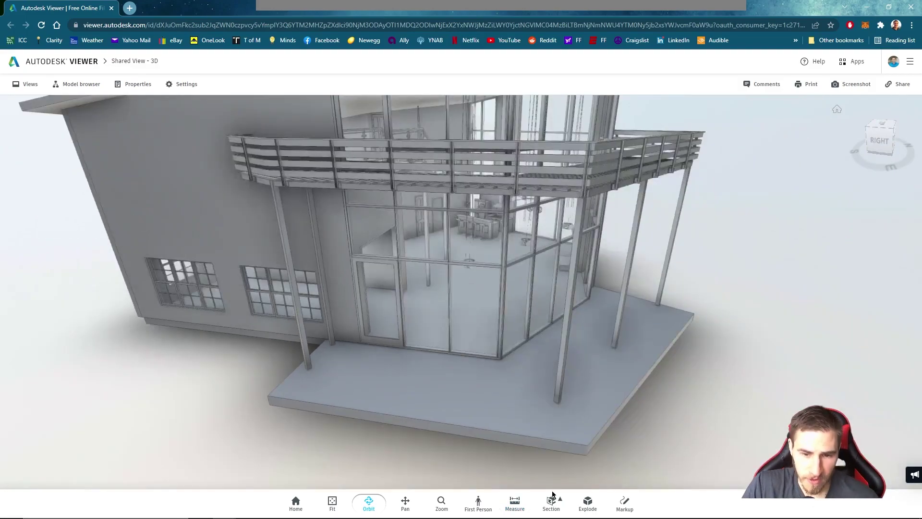
Cut the house with an X-plane section and slide the plane deeper into the building to inspect the interior
{"action": "scroll", "coordinate": [432, 373], "scroll_direction": "down", "scroll_amount": 5}
{"action": "left_click_drag", "start_coordinate": [432, 373], "coordinate": [495, 331]}
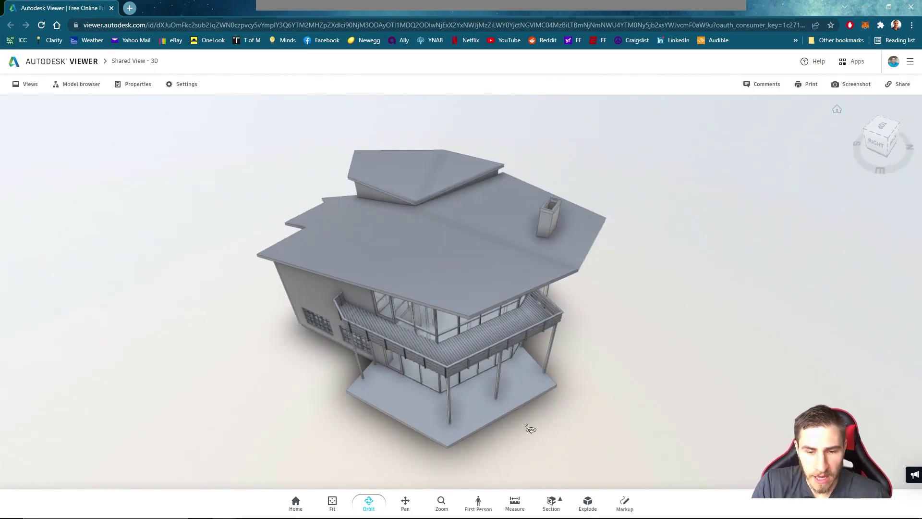
{"action": "left_click", "coordinate": [559, 505]}
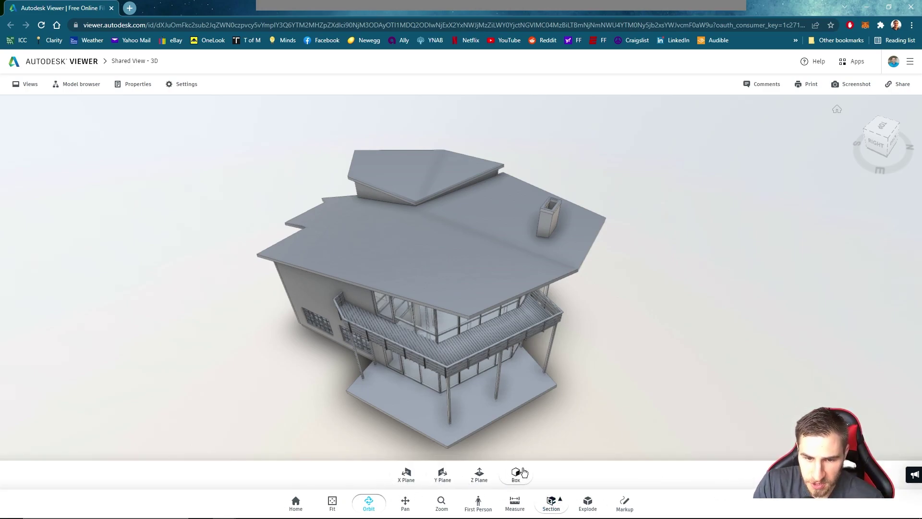
{"action": "left_click", "coordinate": [407, 475]}
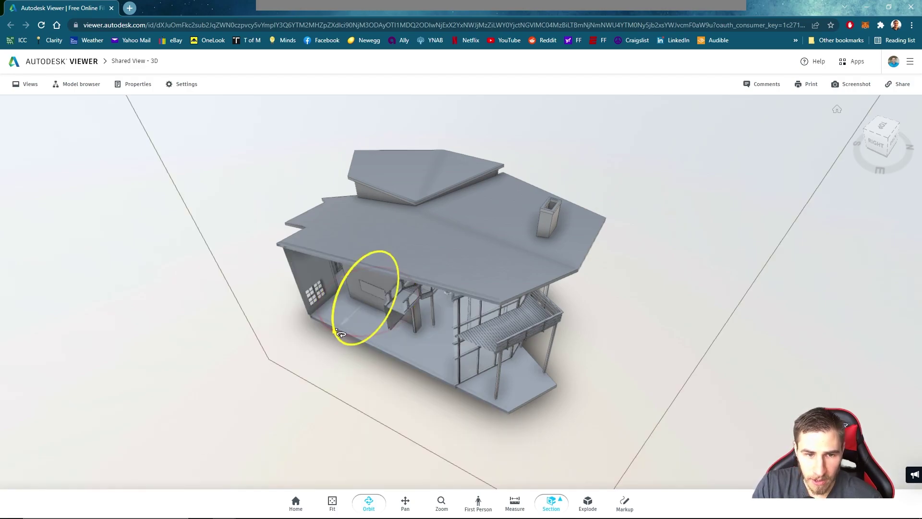
{"action": "left_click_drag", "start_coordinate": [339, 333], "coordinate": [458, 317]}
{"action": "left_click_drag", "start_coordinate": [543, 366], "coordinate": [498, 241]}
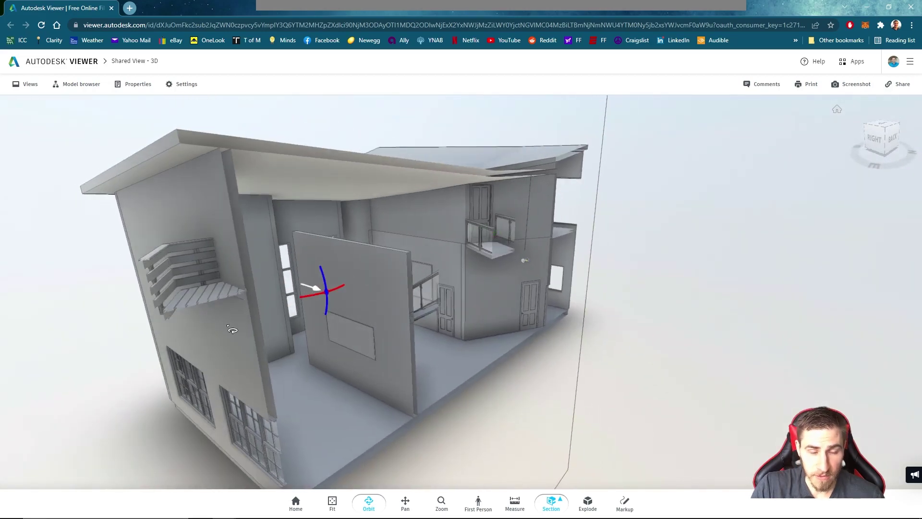
Tilt the section plane to cut horizontally through the upper floor, inspect the rooms from above, and remove the section
{"action": "scroll", "coordinate": [464, 267], "scroll_direction": "down", "scroll_amount": 3}
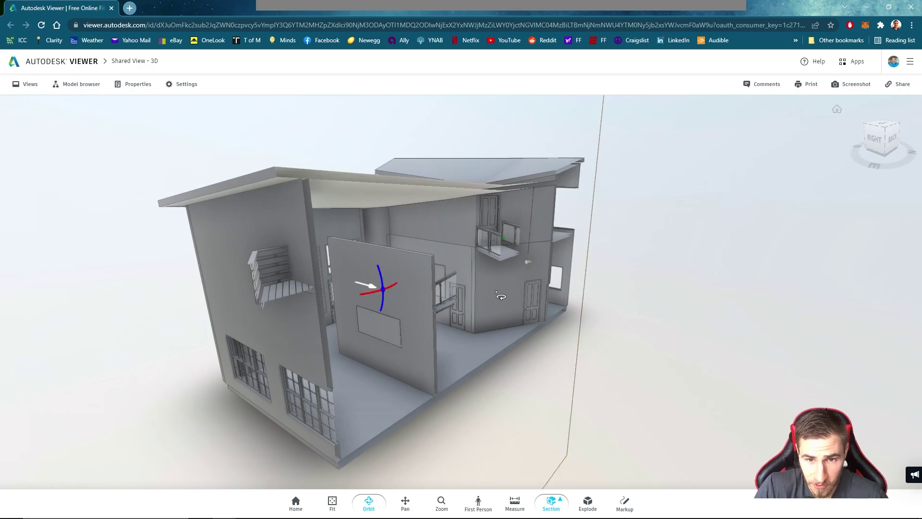
{"action": "scroll", "coordinate": [436, 300], "scroll_direction": "down", "scroll_amount": 2}
{"action": "left_click_drag", "start_coordinate": [438, 284], "coordinate": [402, 222]}
{"action": "left_click", "coordinate": [544, 507]}
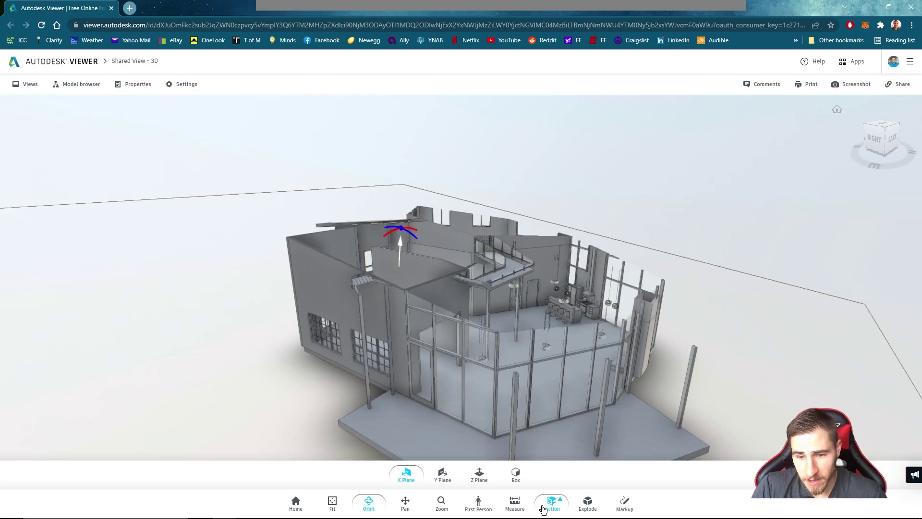
{"action": "left_click", "coordinate": [411, 475]}
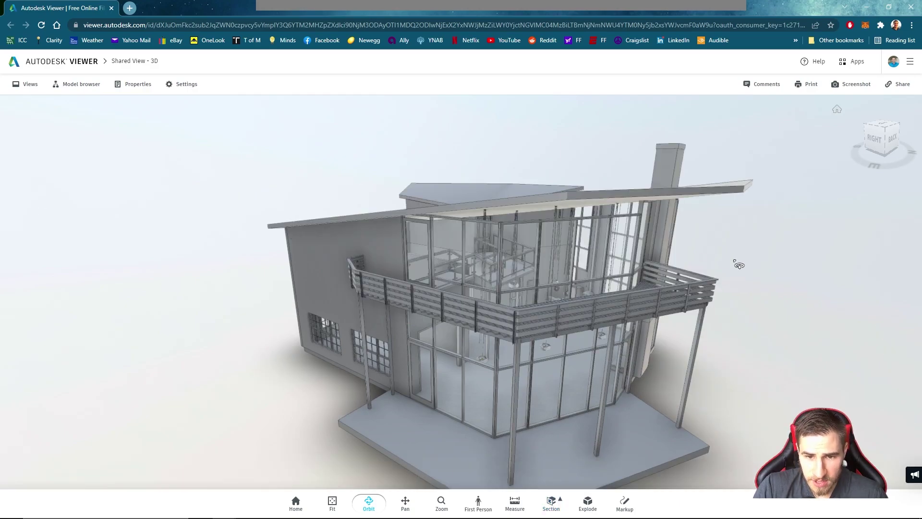
{"action": "left_click_drag", "start_coordinate": [729, 271], "coordinate": [635, 484]}
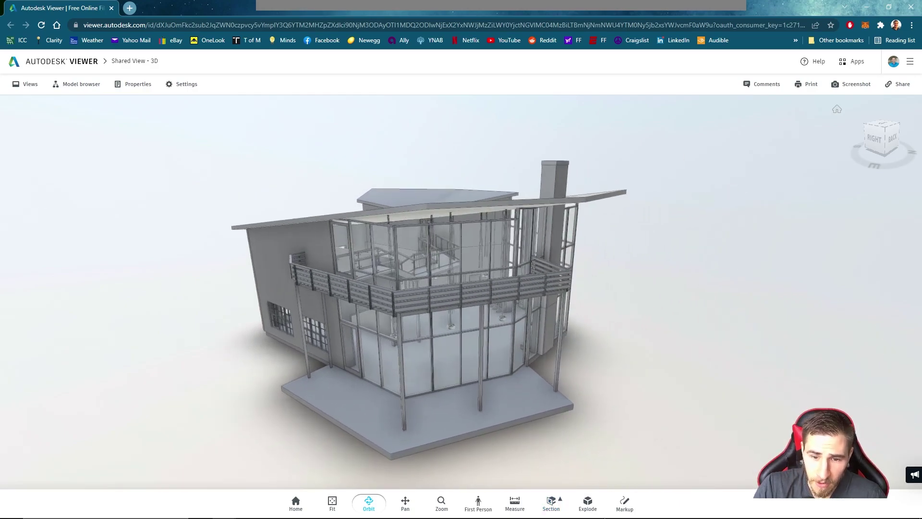
Explode the model to somewhat more than half strength and orbit around the separated building parts
{"action": "left_click", "coordinate": [590, 511]}
{"action": "left_click_drag", "start_coordinate": [401, 476], "coordinate": [479, 477]}
{"action": "scroll", "coordinate": [502, 315], "scroll_direction": "down", "scroll_amount": 5}
{"action": "scroll", "coordinate": [502, 314], "scroll_direction": "up", "scroll_amount": 5}
{"action": "left_click_drag", "start_coordinate": [502, 315], "coordinate": [427, 288]}
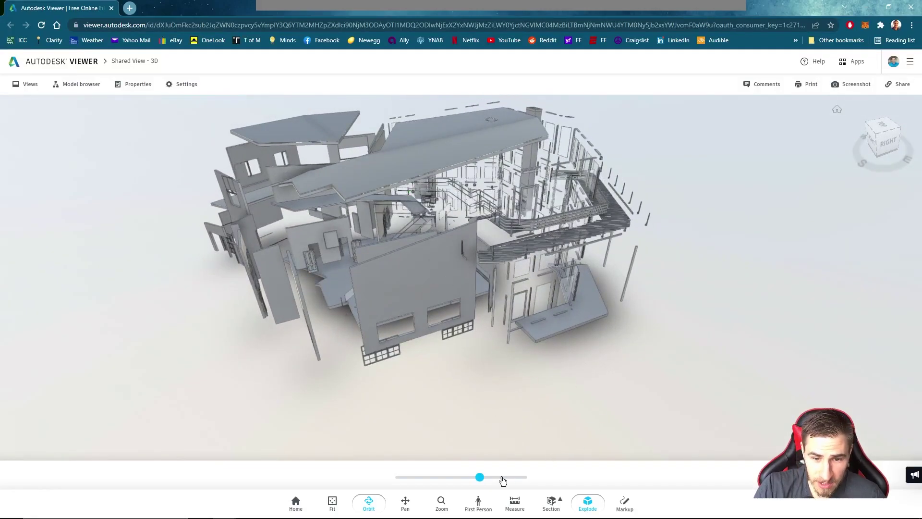
Raise the explosion to its maximum, inspect the parts from several sides, reduce it to a medium level, and turn Explode off
{"action": "left_click_drag", "start_coordinate": [484, 480], "coordinate": [613, 480]}
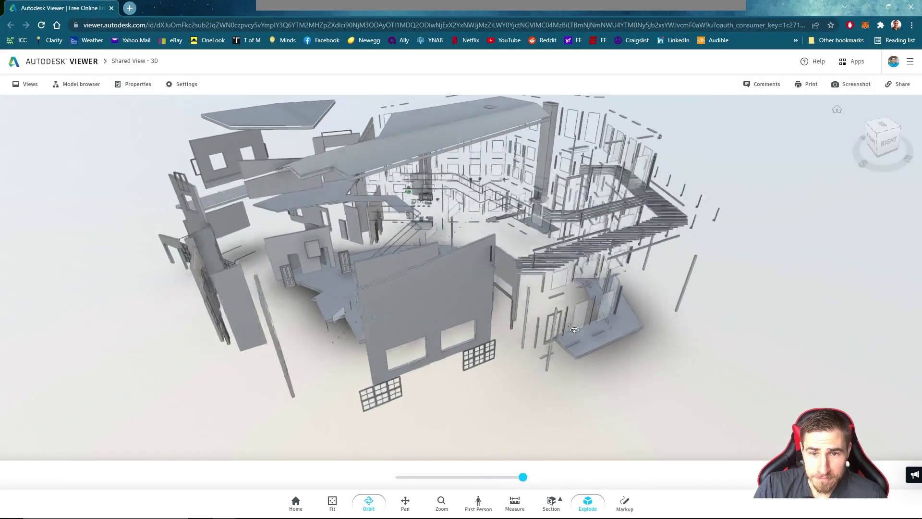
{"action": "left_click_drag", "start_coordinate": [639, 327], "coordinate": [830, 323]}
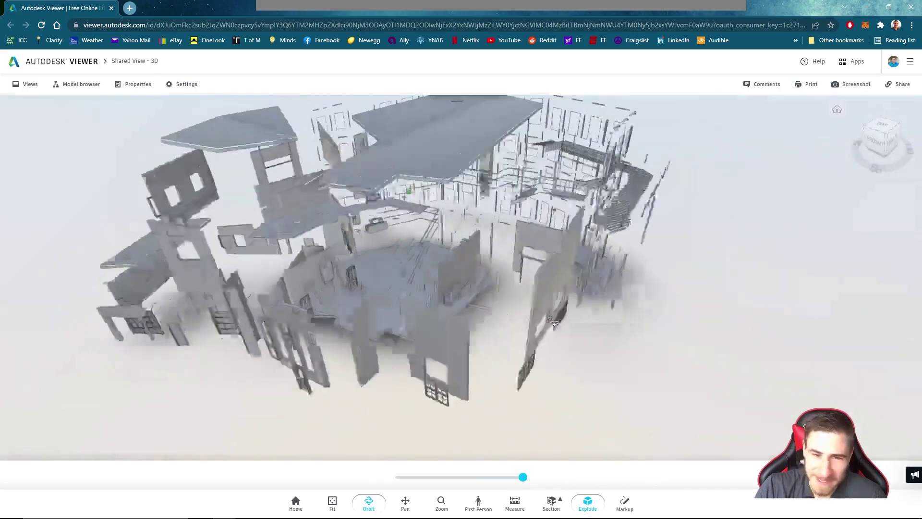
{"action": "left_click_drag", "start_coordinate": [527, 481], "coordinate": [469, 477]}
{"action": "left_click_drag", "start_coordinate": [583, 355], "coordinate": [474, 345]}
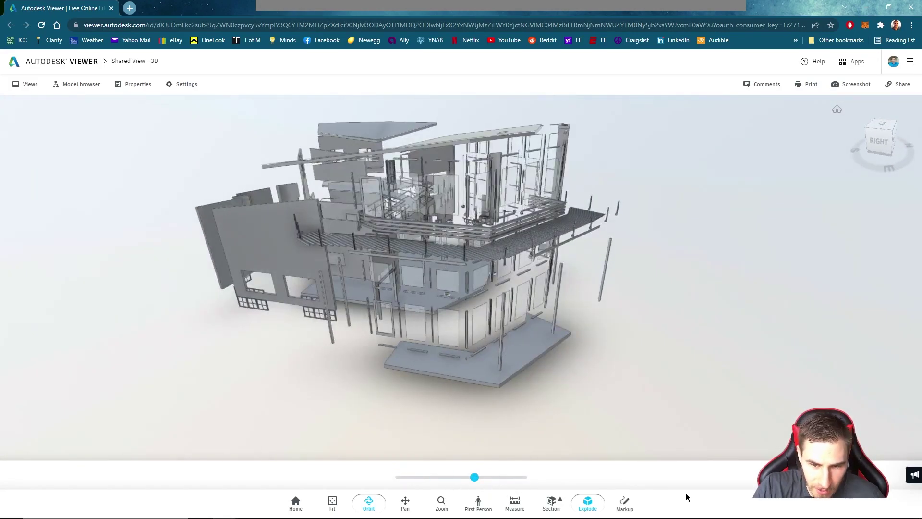
{"action": "left_click", "coordinate": [588, 504]}
Start a markup of the patio area and draw a red arrow on the slab pointing outward from the ground-floor glazing
{"action": "scroll", "coordinate": [573, 281], "scroll_direction": "up", "scroll_amount": 5}
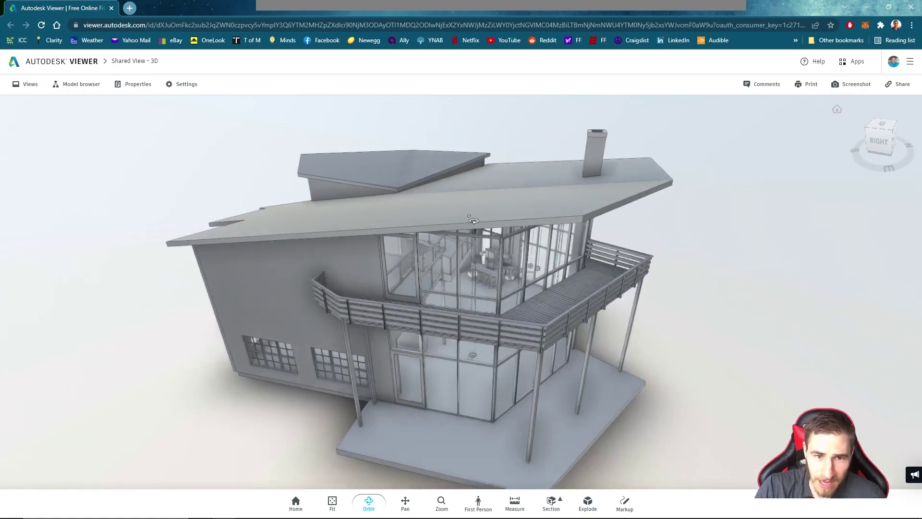
{"action": "left_click_drag", "start_coordinate": [572, 281], "coordinate": [541, 265]}
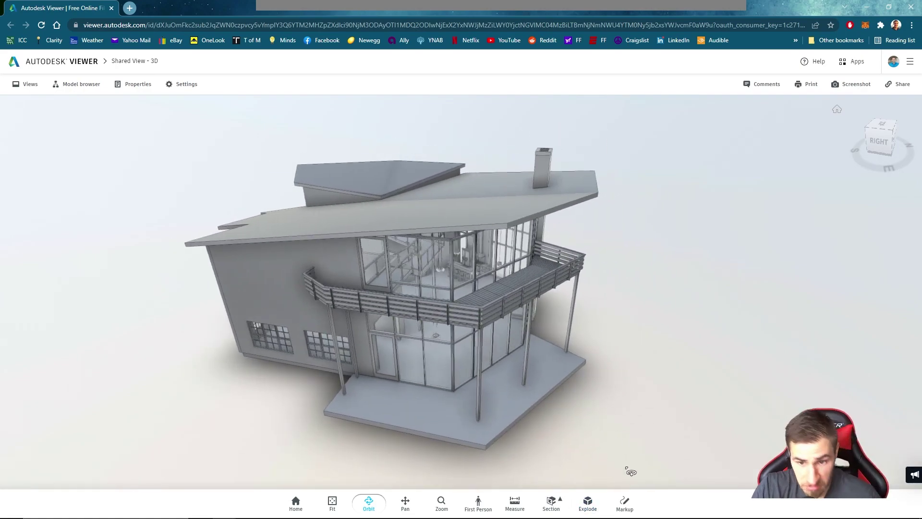
{"action": "left_click_drag", "start_coordinate": [539, 359], "coordinate": [418, 428]}
{"action": "scroll", "coordinate": [288, 335], "scroll_direction": "up", "scroll_amount": 5}
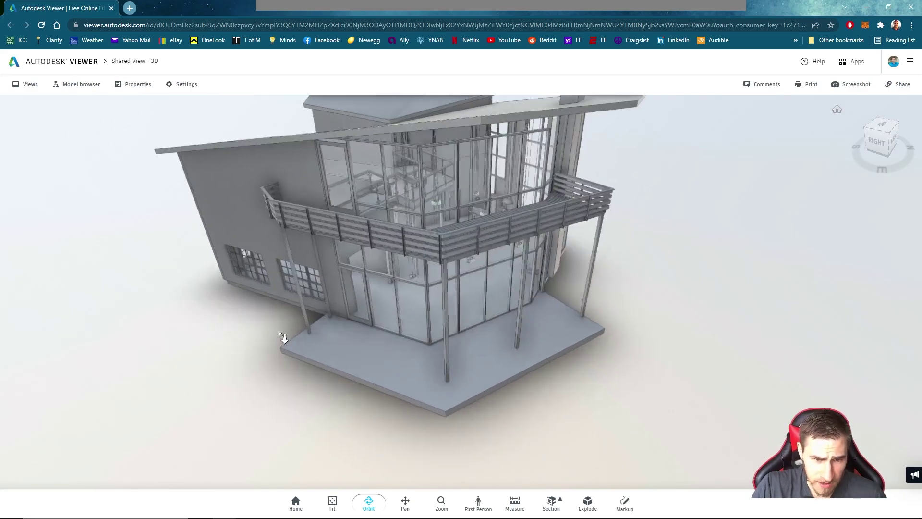
{"action": "left_click", "coordinate": [620, 502]}
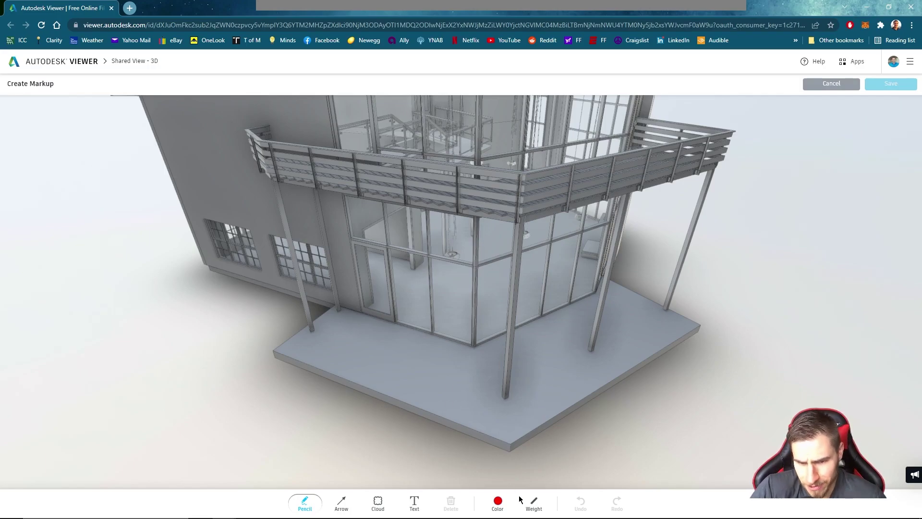
{"action": "left_click", "coordinate": [339, 504]}
{"action": "left_click_drag", "start_coordinate": [446, 344], "coordinate": [412, 388]}
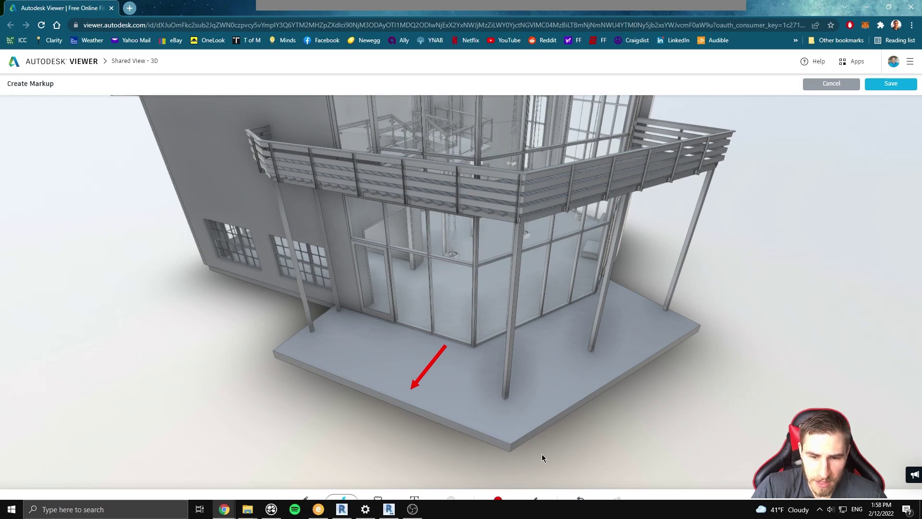
Add the text "PULL WINDOW OUT" on one line beside the arrow's house-wall side and save the markup
{"action": "left_click", "coordinate": [415, 503]}
{"action": "left_click", "coordinate": [451, 380]}
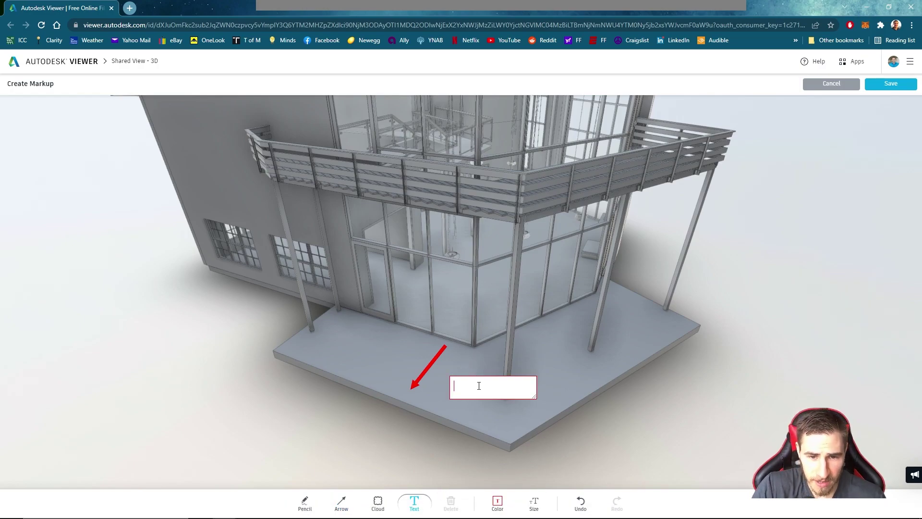
{"action": "type", "text": "PULL WINDOW OUT"}
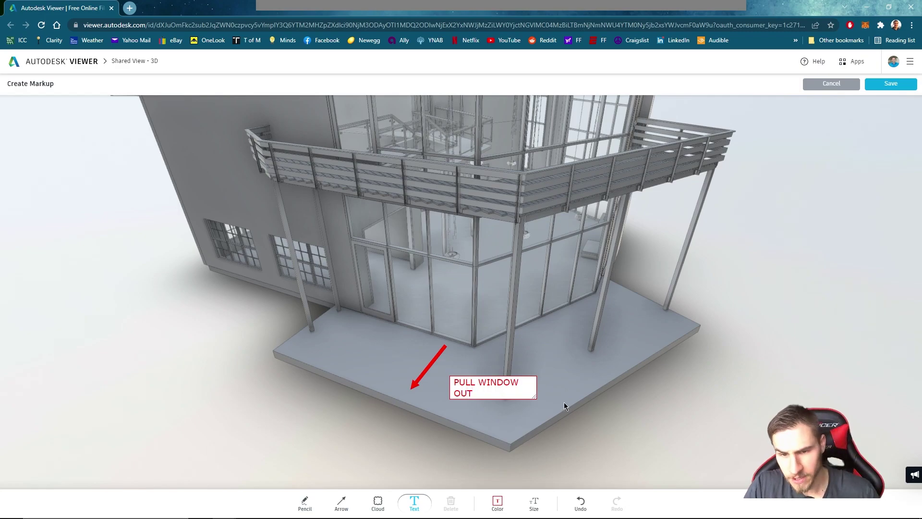
{"action": "left_click", "coordinate": [534, 391]}
{"action": "left_click_drag", "start_coordinate": [534, 390], "coordinate": [402, 358]}
{"action": "left_click", "coordinate": [450, 382]}
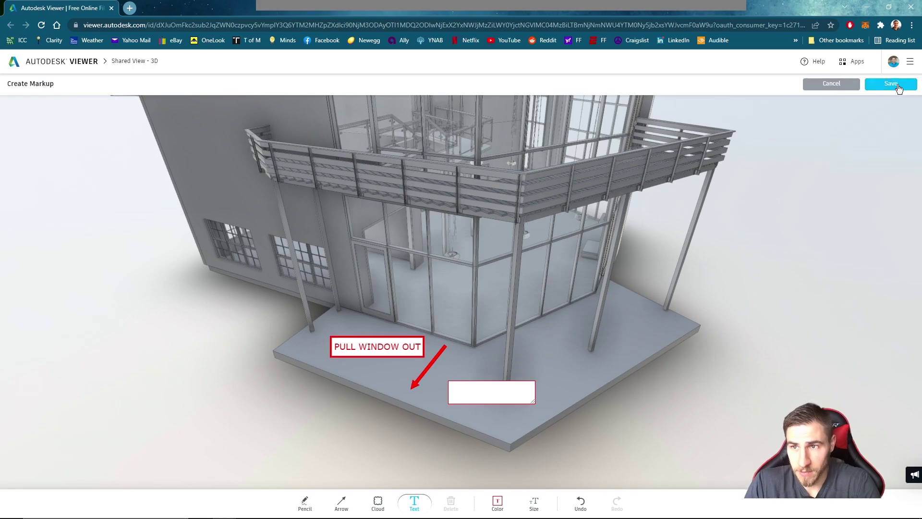
{"action": "left_click", "coordinate": [471, 310]}
{"action": "left_click", "coordinate": [891, 83]}
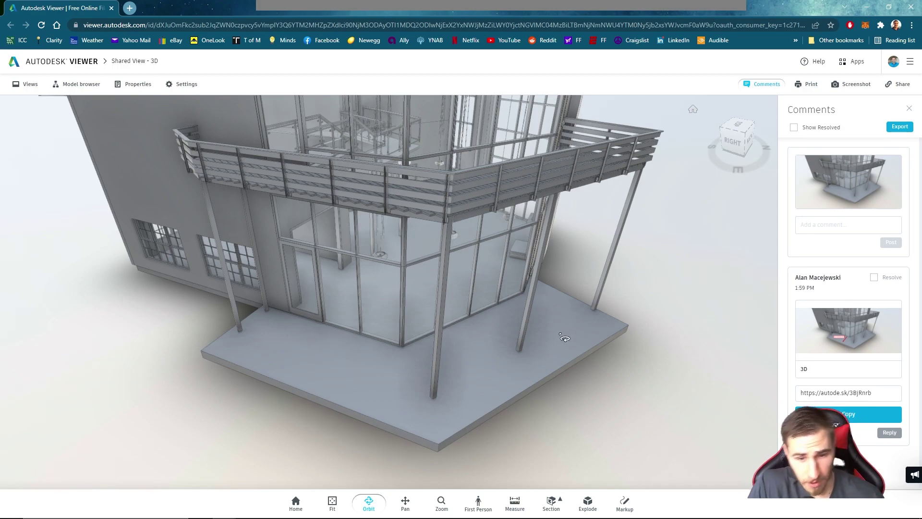
Examine the shared view's list of views, its model browser and its properties, closing each when done
{"action": "mouse_move", "coordinate": [249, 501]}
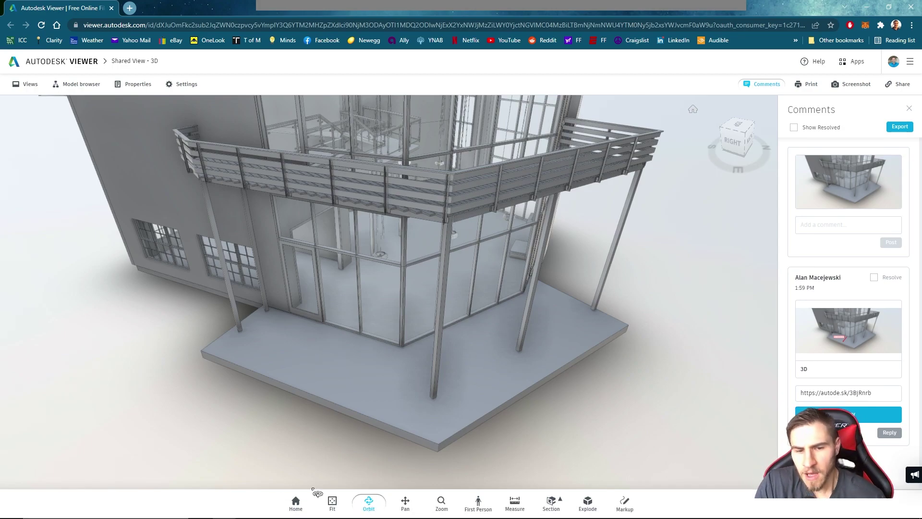
{"action": "scroll", "coordinate": [548, 429], "scroll_direction": "down", "scroll_amount": 5}
{"action": "scroll", "coordinate": [686, 264], "scroll_direction": "up", "scroll_amount": 2}
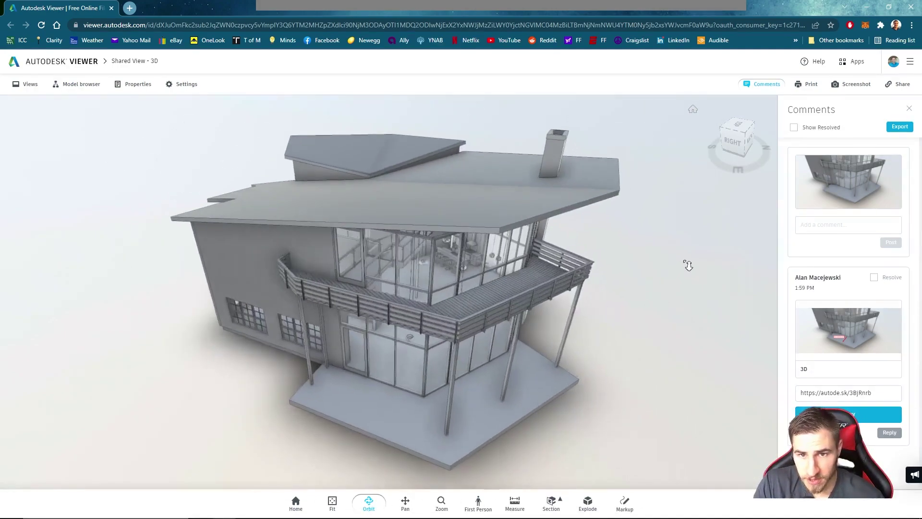
{"action": "left_click", "coordinate": [27, 85]}
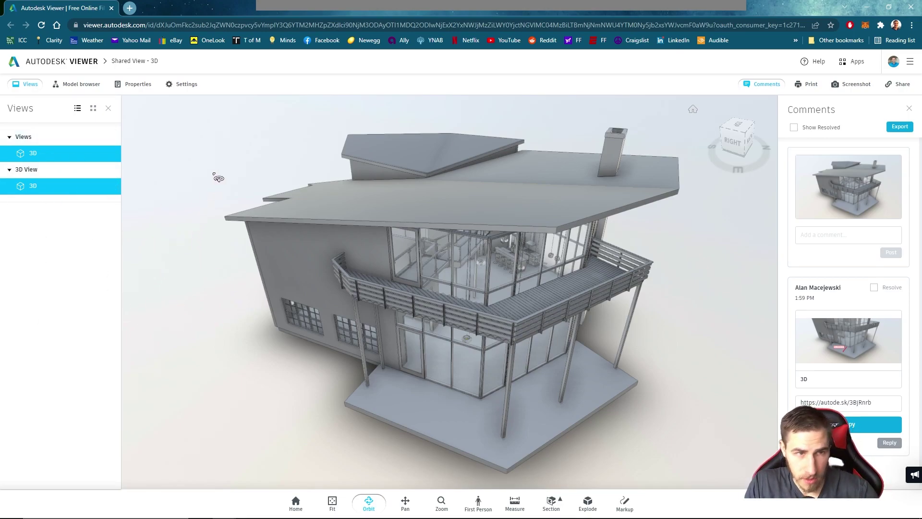
{"action": "left_click", "coordinate": [81, 84]}
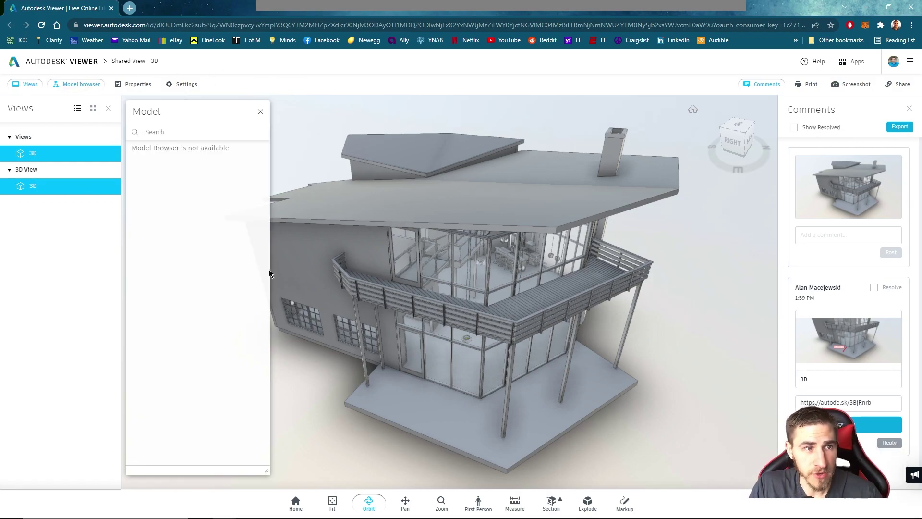
{"action": "left_click", "coordinate": [260, 113]}
{"action": "left_click", "coordinate": [143, 85]}
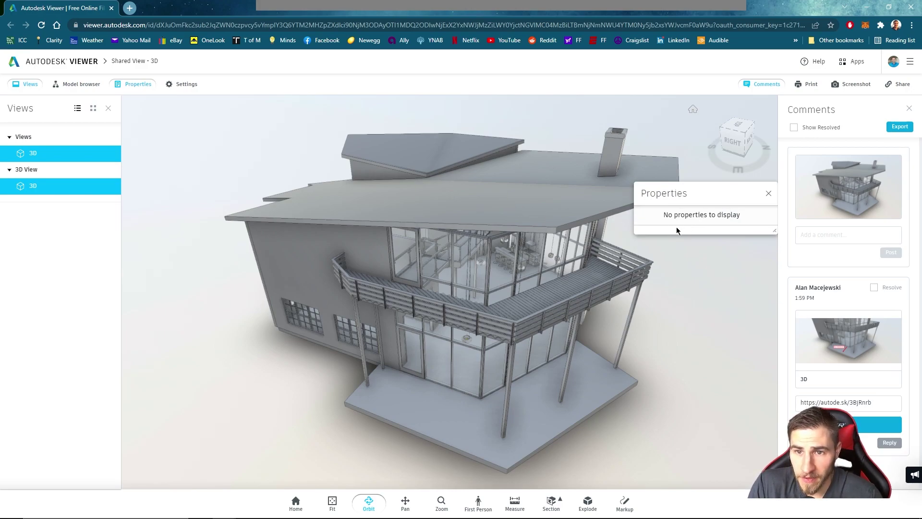
{"action": "left_click_drag", "start_coordinate": [764, 194], "coordinate": [304, 301]}
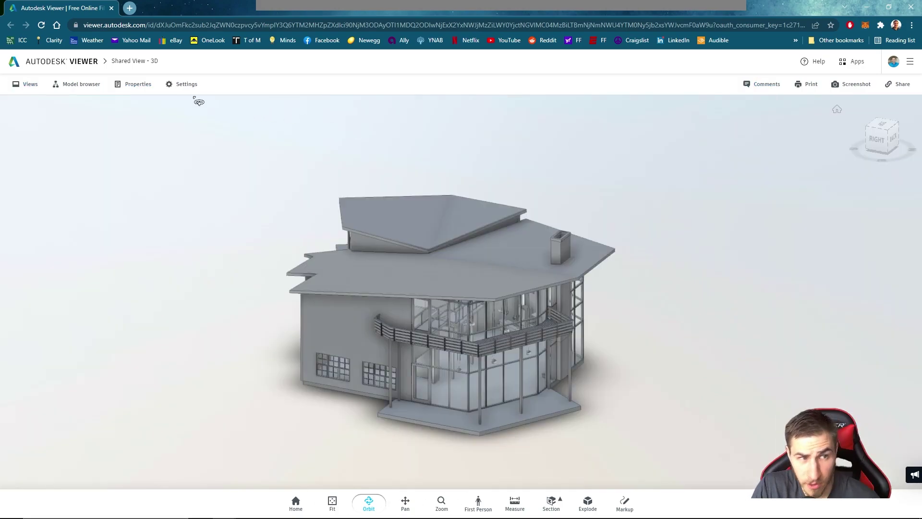
Open the viewer's configuration settings and place the settings window beside the house
{"action": "left_click", "coordinate": [186, 84]}
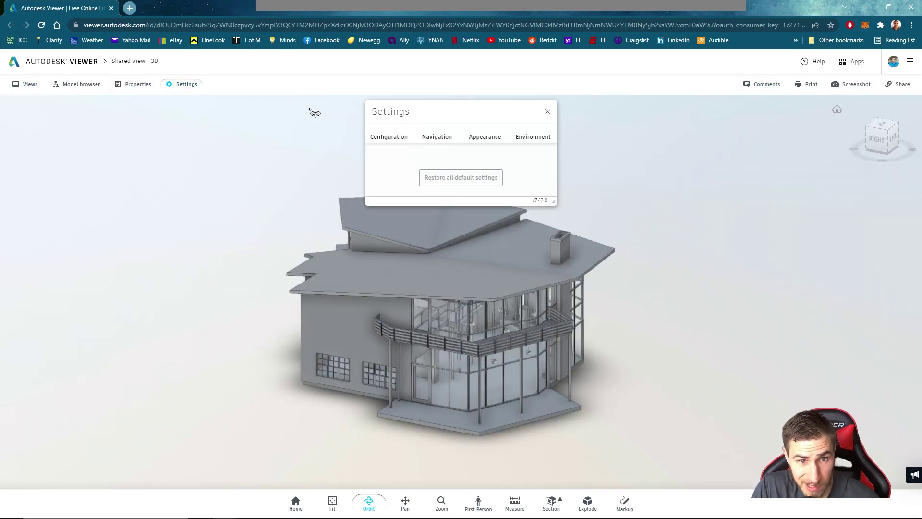
{"action": "left_click_drag", "start_coordinate": [450, 117], "coordinate": [146, 132]}
{"action": "left_click", "coordinate": [96, 150]}
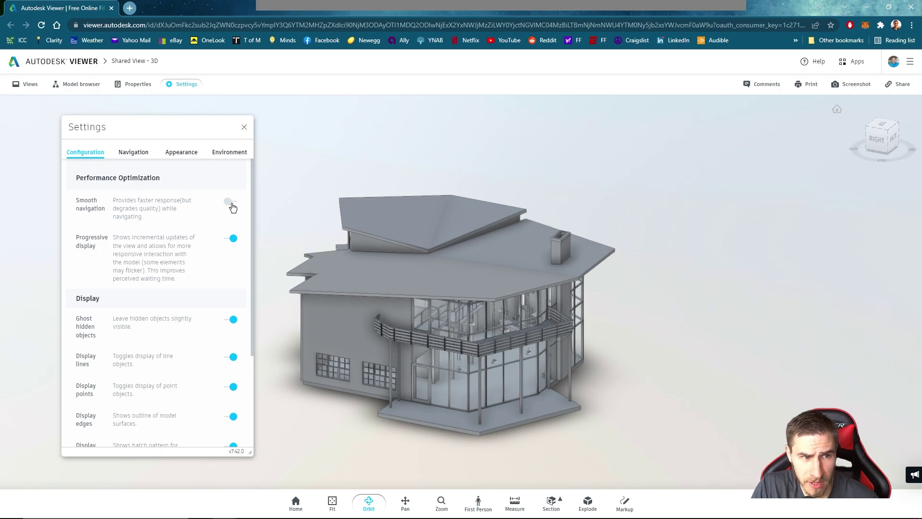
Try out the Smooth navigation setting while orbiting the house, and switch it back off
{"action": "left_click", "coordinate": [232, 202]}
{"action": "left_click_drag", "start_coordinate": [338, 215], "coordinate": [284, 198]}
{"action": "left_click", "coordinate": [232, 201]}
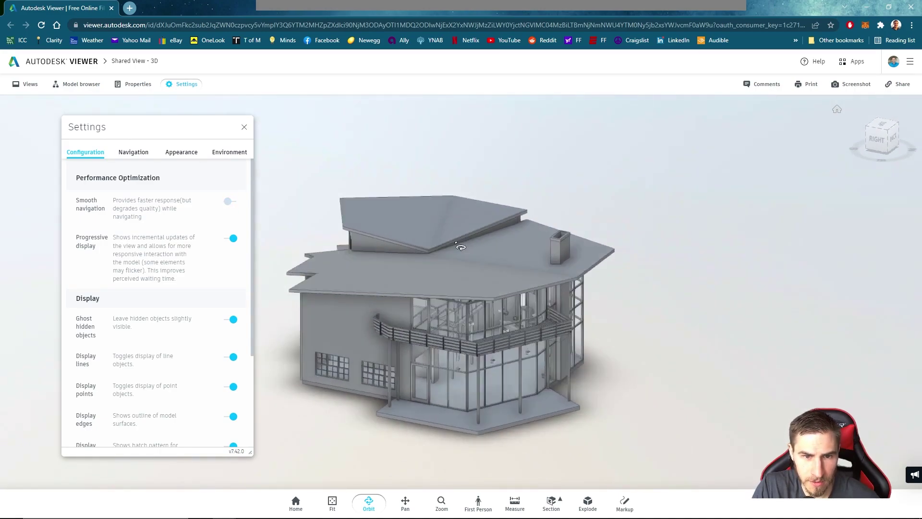
Set the viewer's display units to Feet
{"action": "scroll", "coordinate": [152, 267], "scroll_direction": "down", "scroll_amount": 2}
{"action": "scroll", "coordinate": [152, 268], "scroll_direction": "down", "scroll_amount": 1}
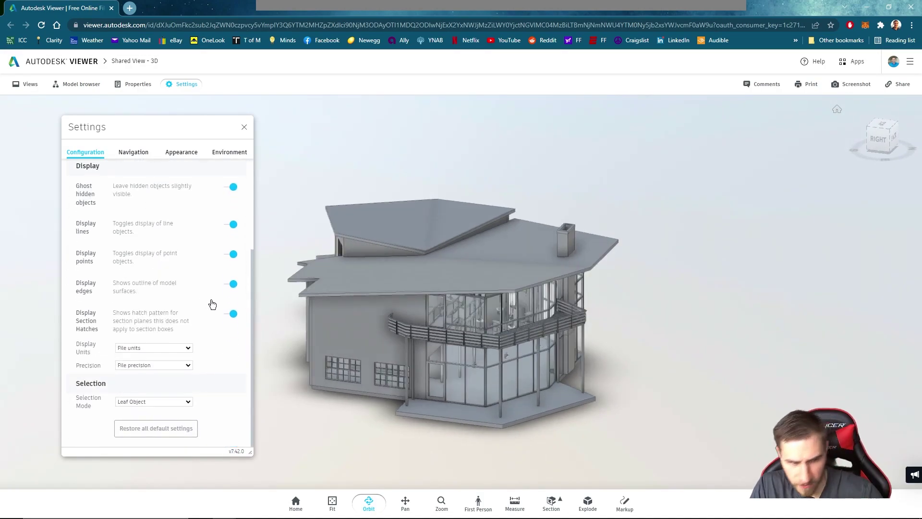
{"action": "left_click", "coordinate": [183, 350]}
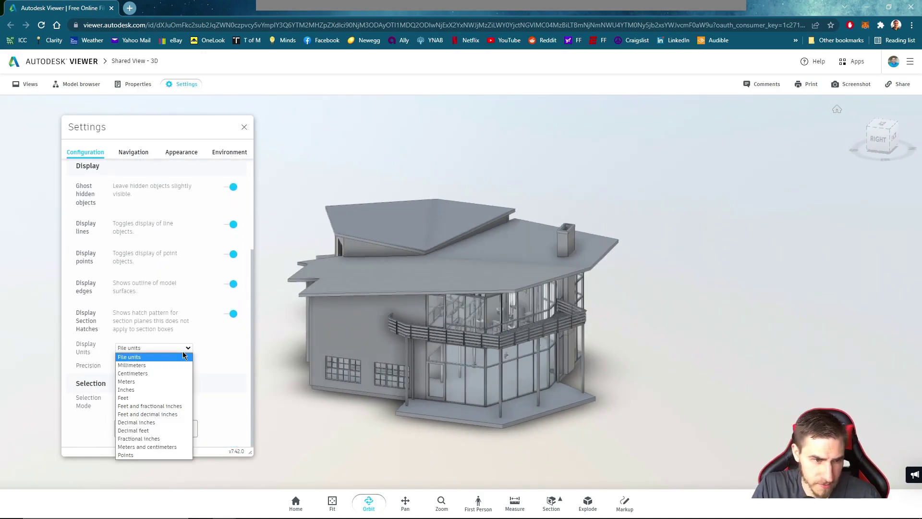
{"action": "left_click", "coordinate": [130, 398]}
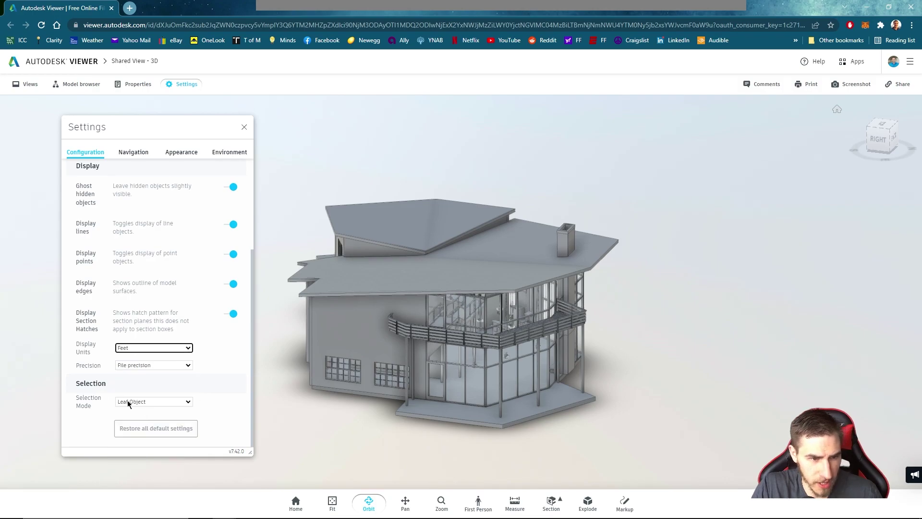
Review the navigation settings and turn on Ground reflection in the appearance settings
{"action": "left_click", "coordinate": [133, 152]}
{"action": "scroll", "coordinate": [161, 239], "scroll_direction": "down", "scroll_amount": 3}
{"action": "scroll", "coordinate": [161, 239], "scroll_direction": "down", "scroll_amount": 3}
{"action": "left_click", "coordinate": [182, 151]}
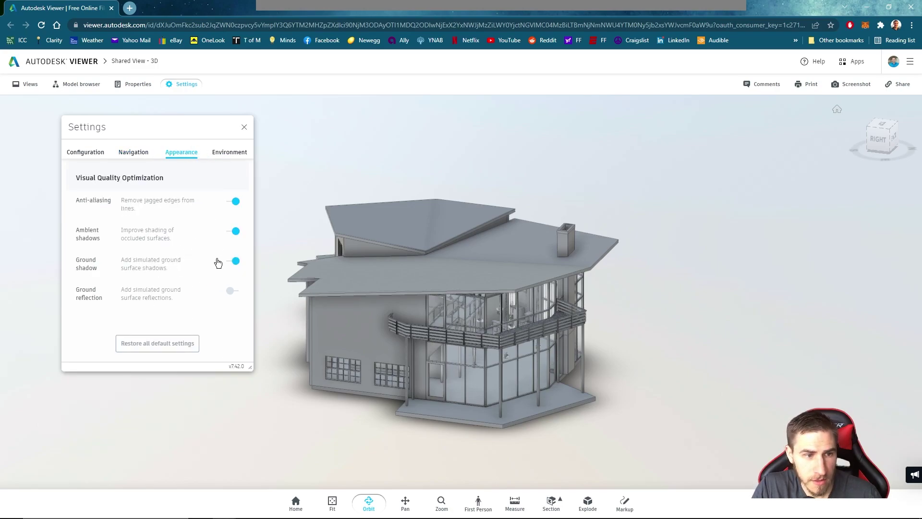
{"action": "left_click", "coordinate": [235, 291]}
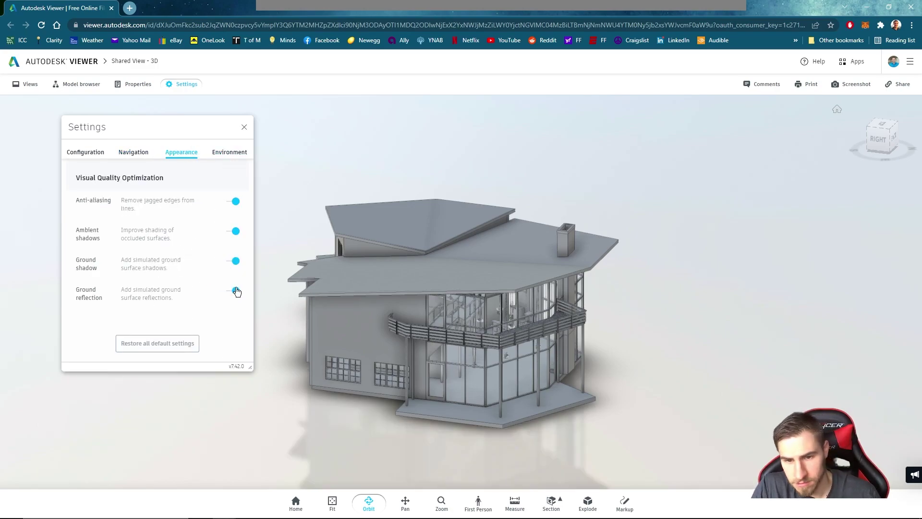
Turn Ground reflection off, look through the environment and lighting presets, and close the settings
{"action": "left_click", "coordinate": [236, 292]}
{"action": "left_click", "coordinate": [236, 152]}
{"action": "scroll", "coordinate": [161, 379], "scroll_direction": "down", "scroll_amount": 5}
{"action": "scroll", "coordinate": [189, 274], "scroll_direction": "up", "scroll_amount": 5}
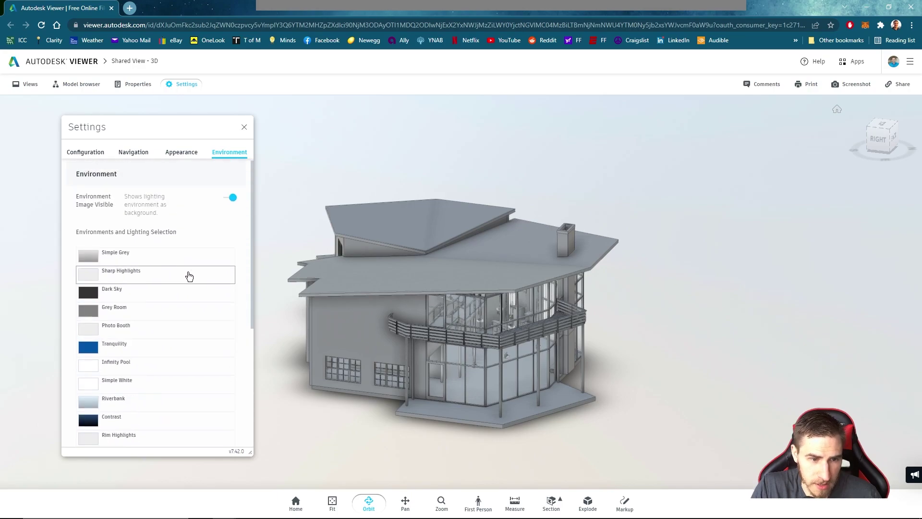
{"action": "left_click", "coordinate": [244, 127]}
Open the comments for the shared view, view the saved "PULL WINDOW OUT" markup on the house, and close the markup
{"action": "scroll", "coordinate": [566, 246], "scroll_direction": "up", "scroll_amount": 2}
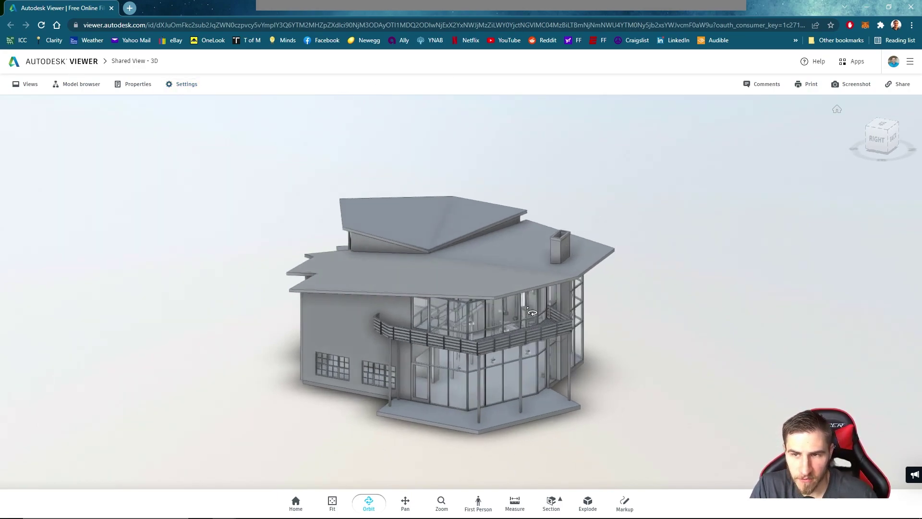
{"action": "scroll", "coordinate": [572, 248], "scroll_direction": "up", "scroll_amount": 2}
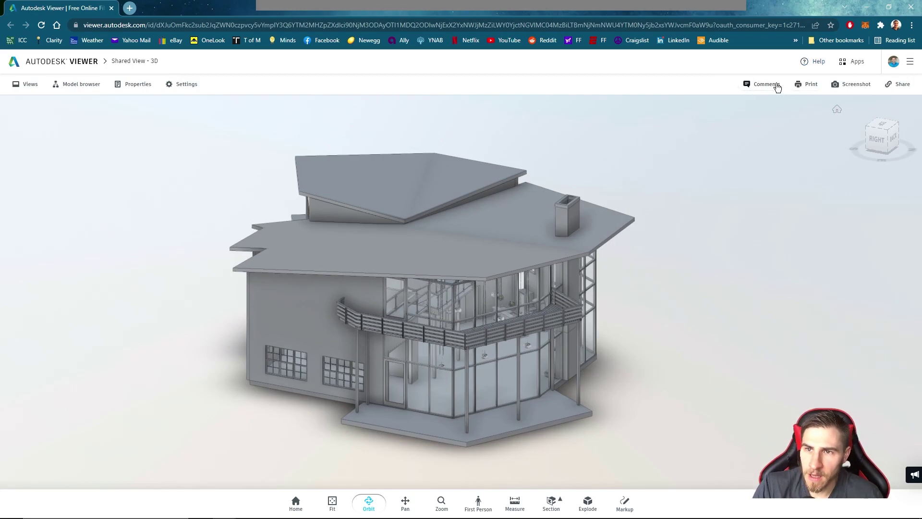
{"action": "left_click", "coordinate": [775, 87]}
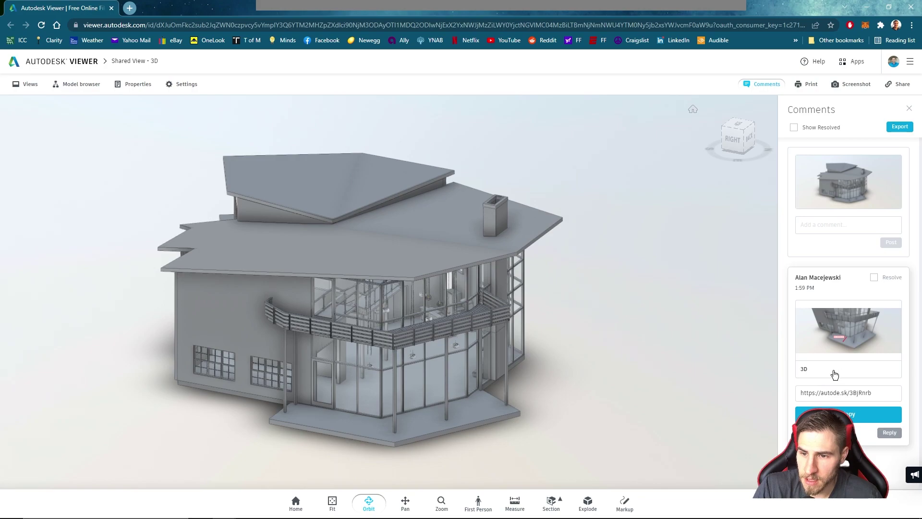
{"action": "left_click", "coordinate": [860, 371]}
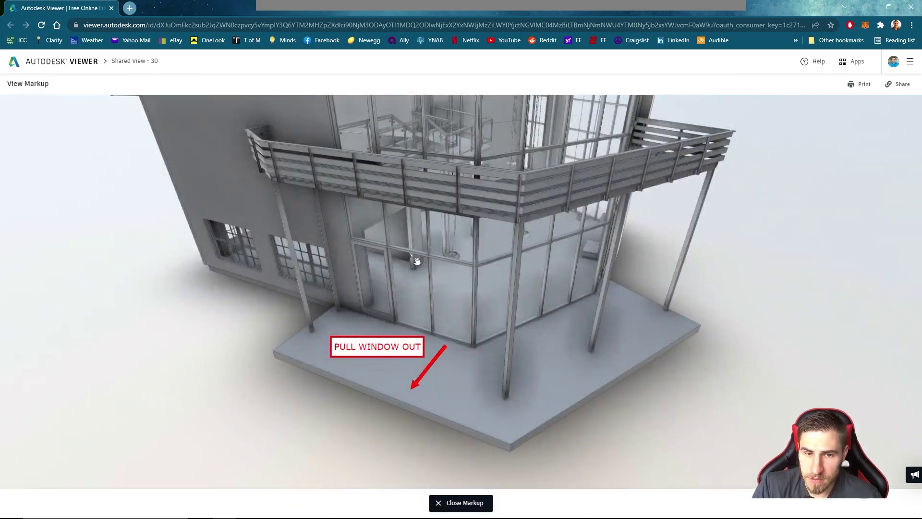
{"action": "left_click", "coordinate": [473, 502]}
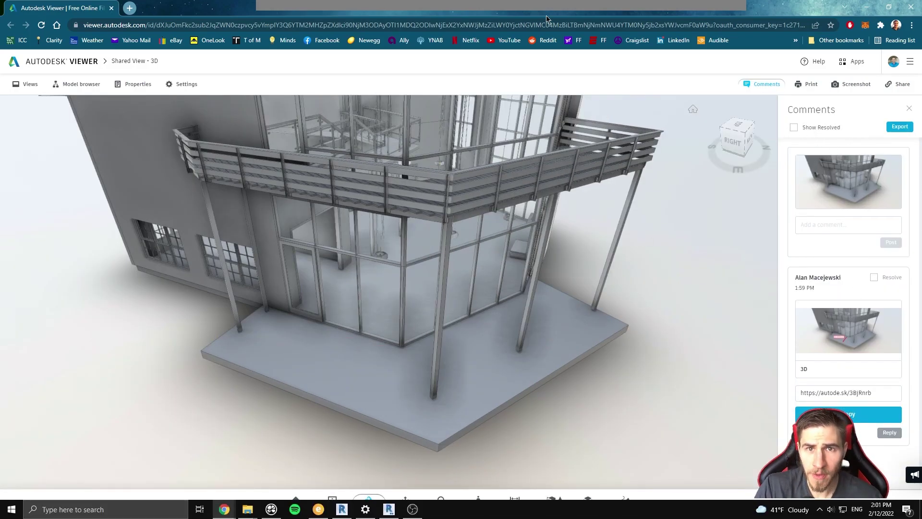
Switch to Revit, open the comment on Shared View - 3D, view its markup in the browser, and return to Revit
{"action": "left_click", "coordinate": [385, 511]}
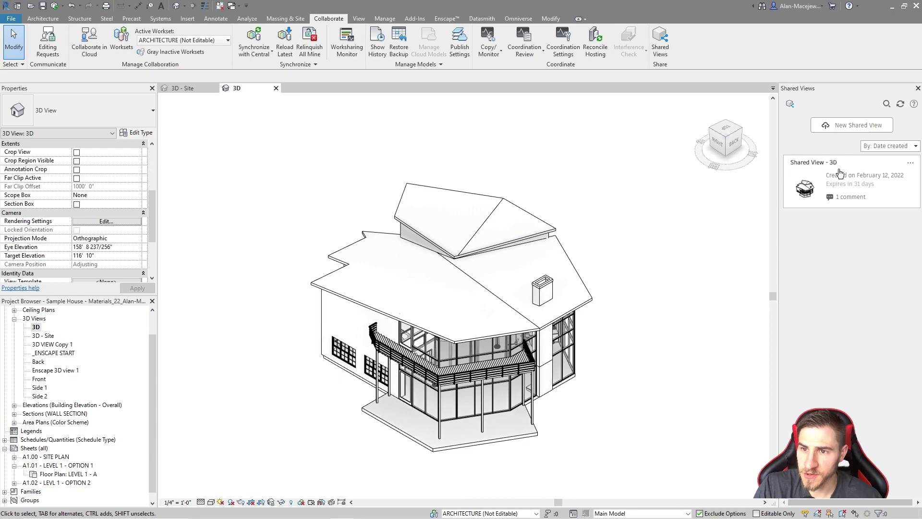
{"action": "left_click", "coordinate": [844, 197]}
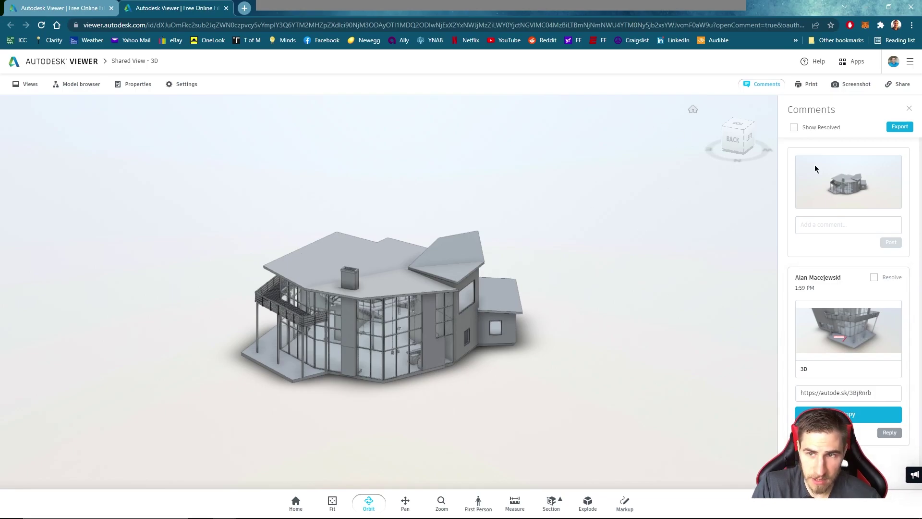
{"action": "left_click", "coordinate": [844, 329]}
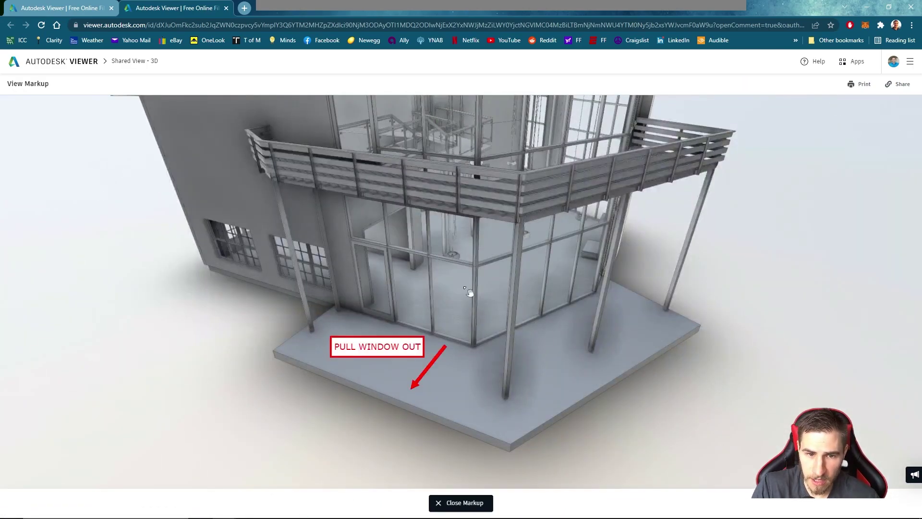
{"action": "left_click", "coordinate": [468, 503]}
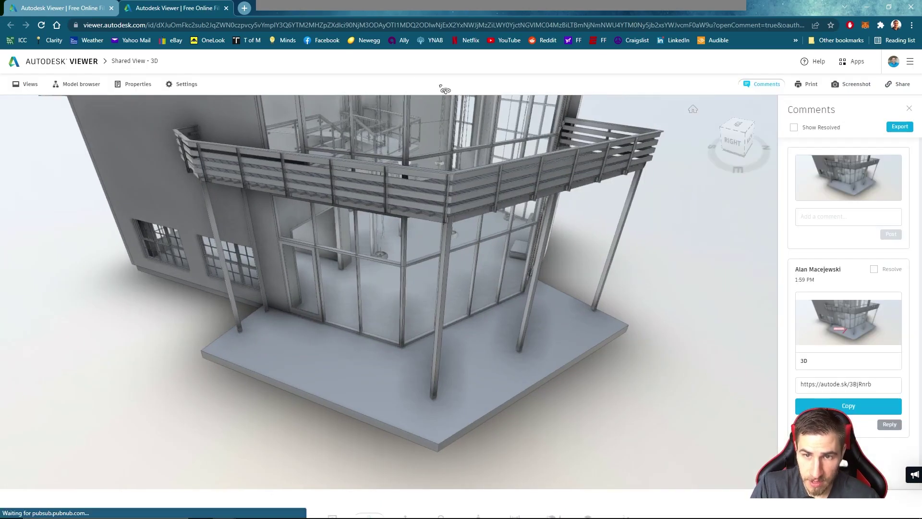
{"action": "left_click", "coordinate": [867, 7]}
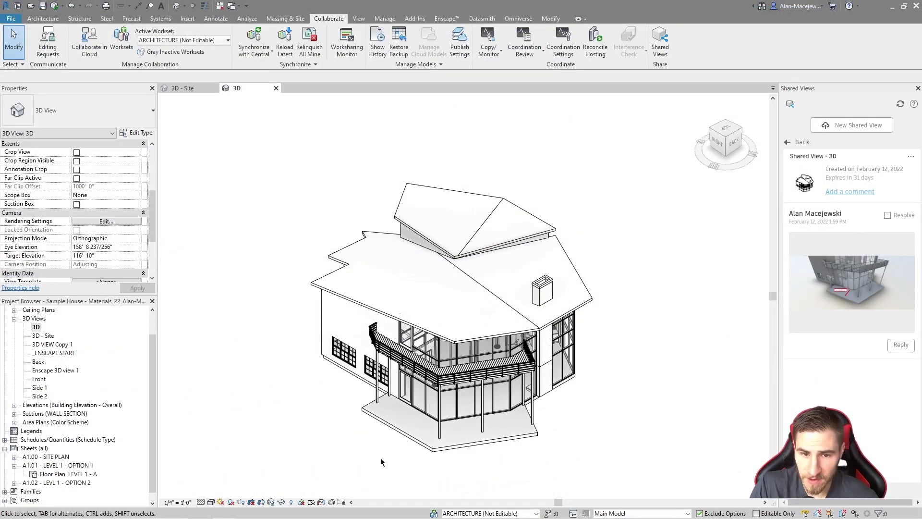
Select the curtain wall beneath the balcony and post the reply "Not going to pull out window" to the markup comment
{"action": "scroll", "coordinate": [423, 394], "scroll_direction": "up", "scroll_amount": 3}
{"action": "left_click", "coordinate": [411, 418]}
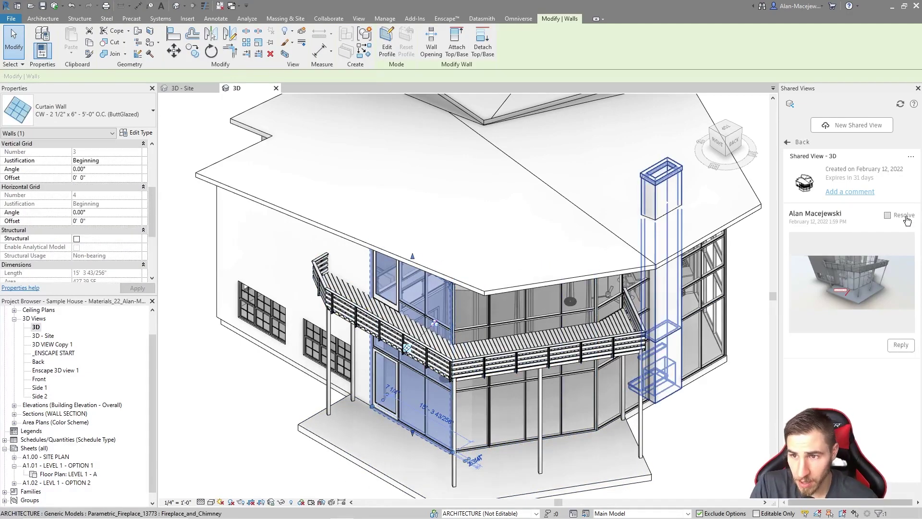
{"action": "left_click", "coordinate": [901, 345]}
{"action": "left_click", "coordinate": [827, 360]}
{"action": "type", "text": "Not going to puk"}
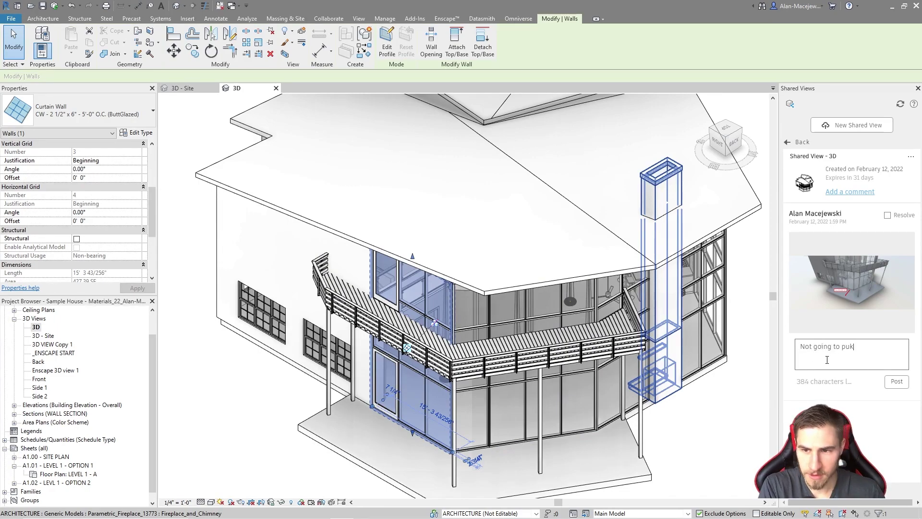
{"action": "type", "text": "kout window"}
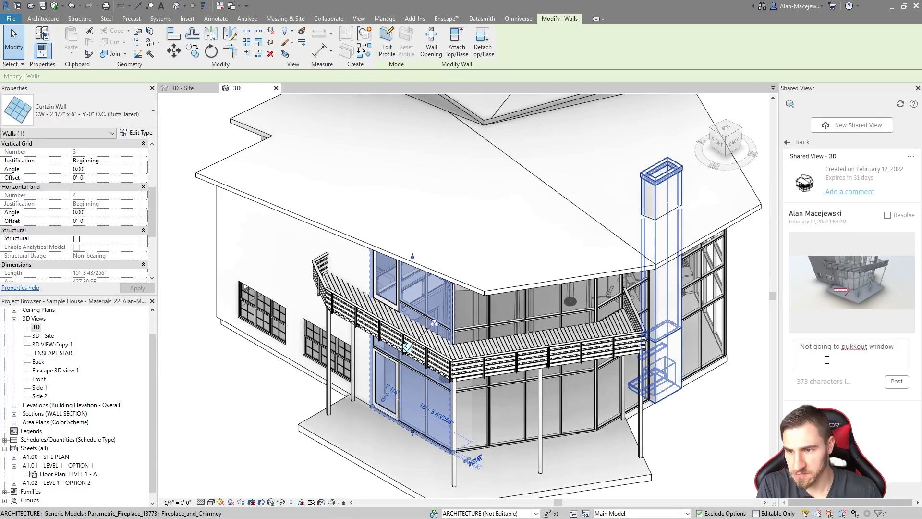
{"action": "double_click", "coordinate": [857, 346]}
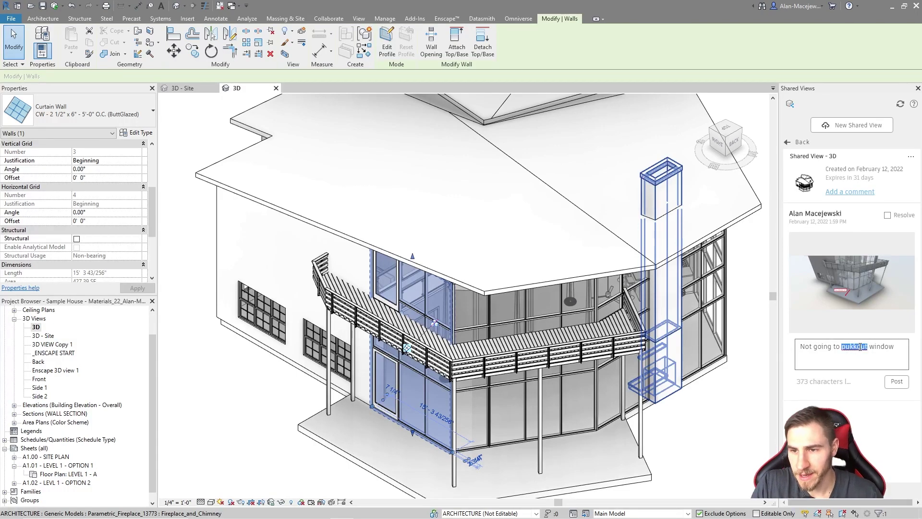
{"action": "type", "text": "pull"}
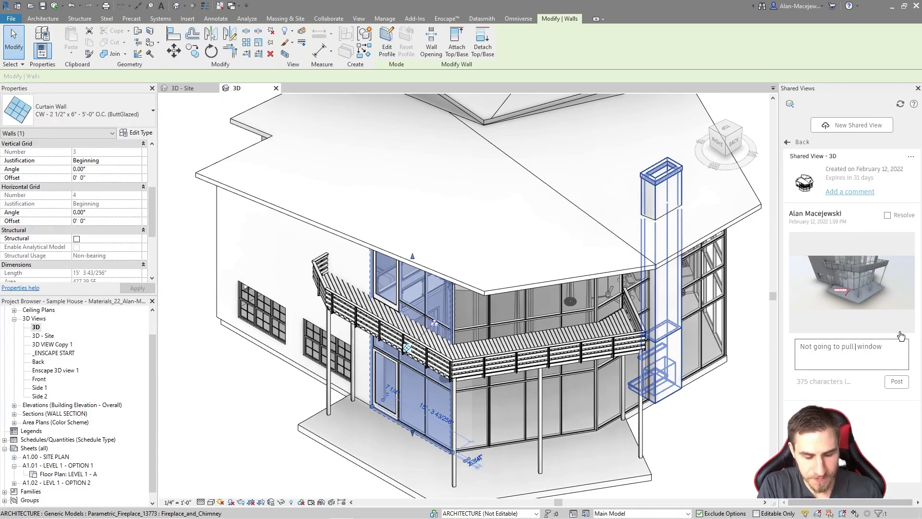
{"action": "left_click", "coordinate": [896, 381]}
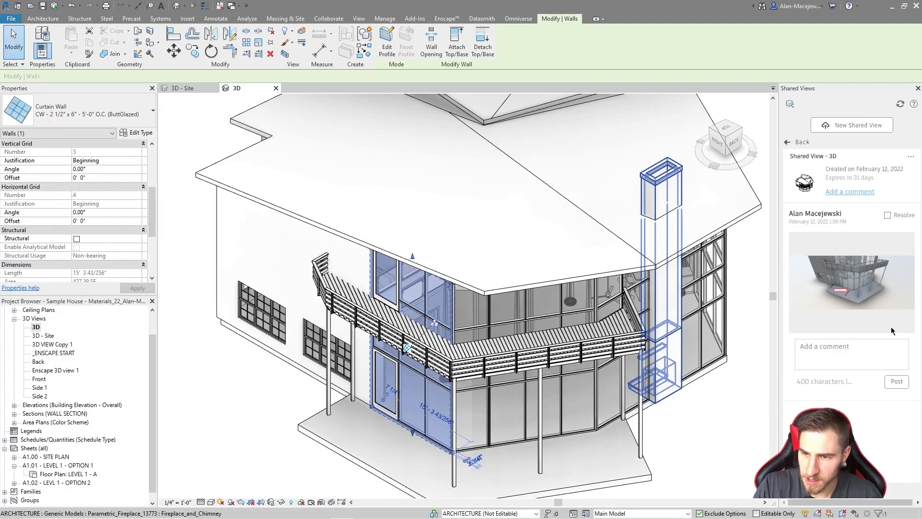
Mark the markup comment as resolved and refresh the shared view's comments
{"action": "left_click", "coordinate": [890, 215]}
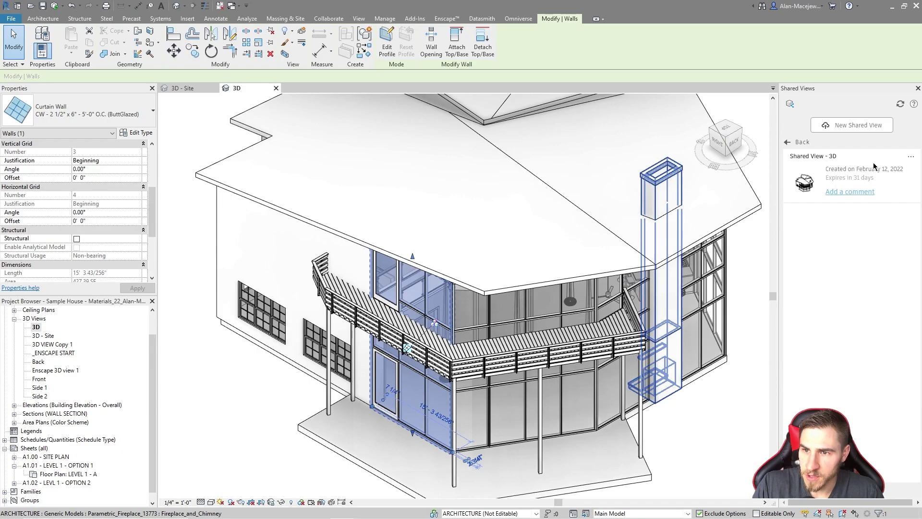
{"action": "left_click", "coordinate": [900, 104]}
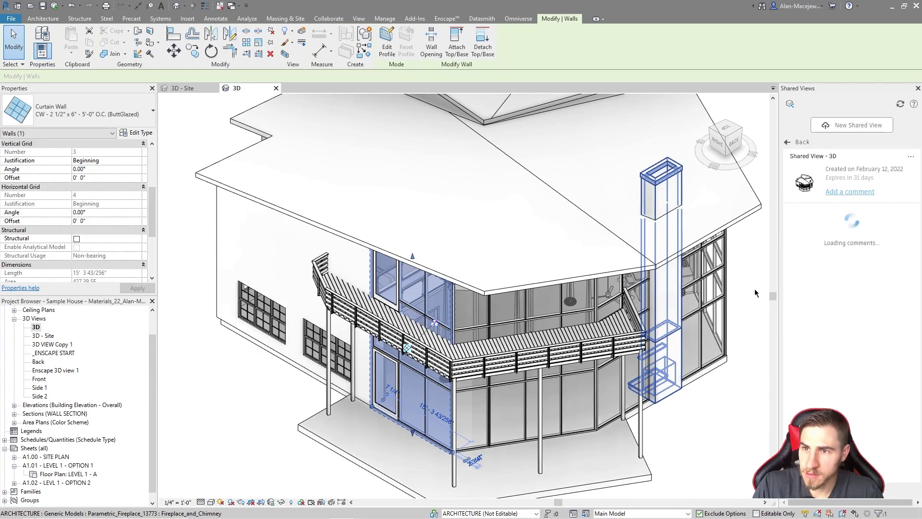
Show the resolved comments of Shared View - 3D to check the reply, and hide them again
{"action": "left_click", "coordinate": [912, 158]}
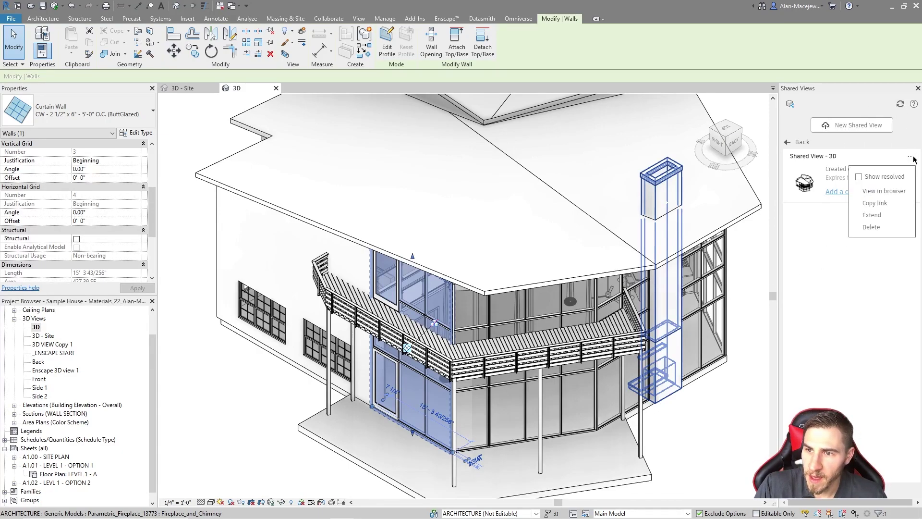
{"action": "left_click", "coordinate": [859, 178]}
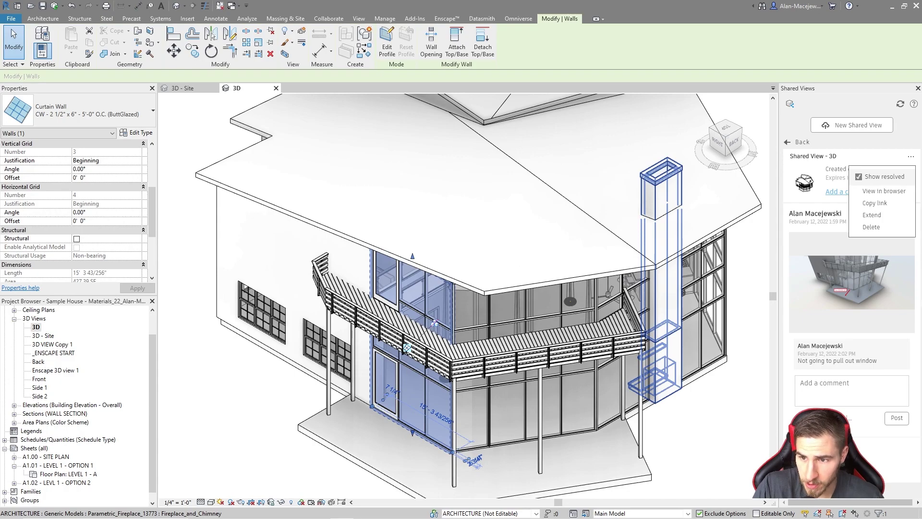
{"action": "left_click", "coordinate": [859, 177]}
{"action": "left_click", "coordinate": [841, 287]}
View Shared View - 3D in the browser and show its resolved comments
{"action": "left_click", "coordinate": [910, 160]}
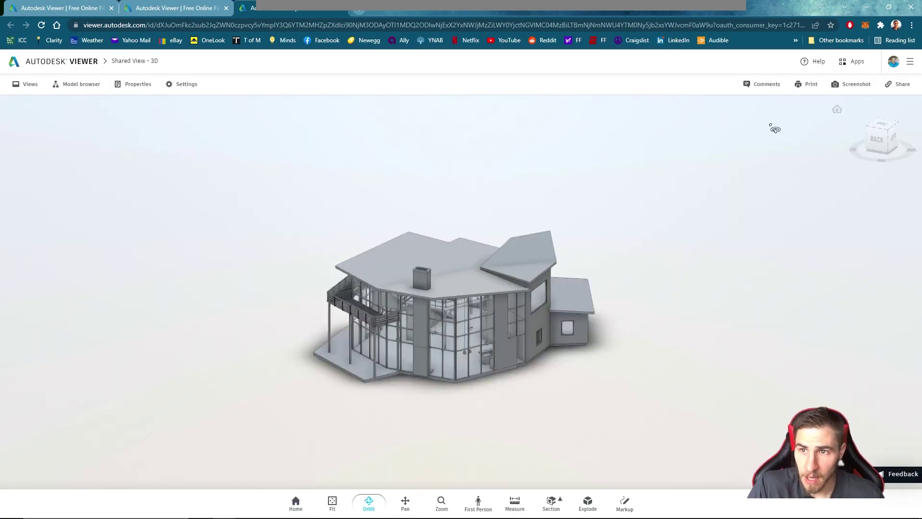
{"action": "left_click", "coordinate": [767, 85]}
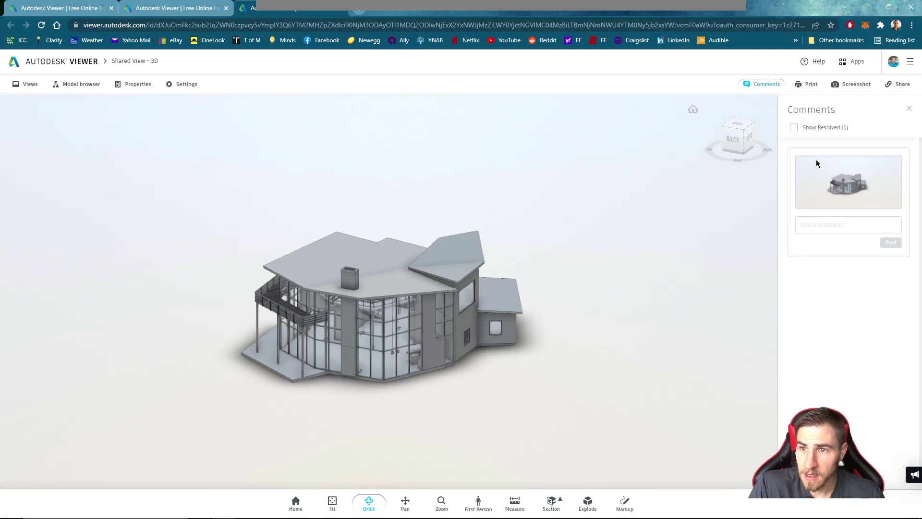
{"action": "left_click", "coordinate": [795, 129]}
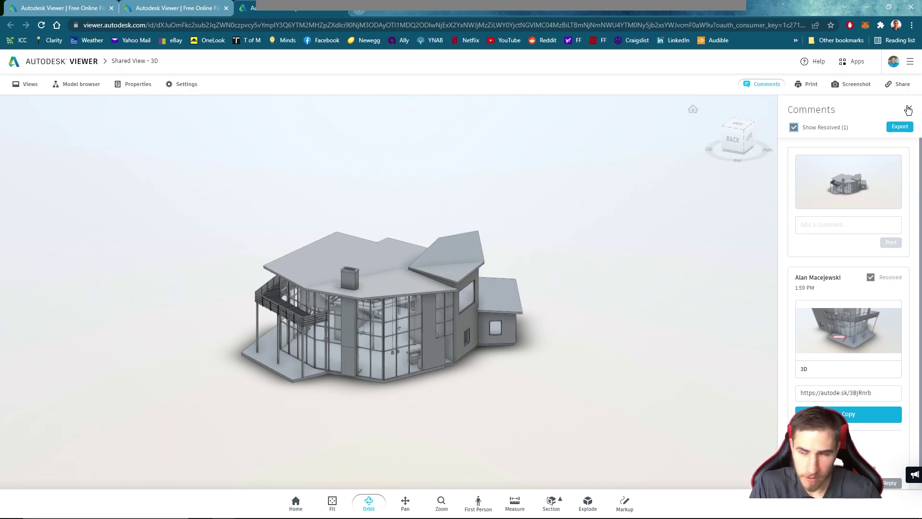
Bring up the share link for the design, select the link text, and close the sharing pane
{"action": "left_click", "coordinate": [897, 84]}
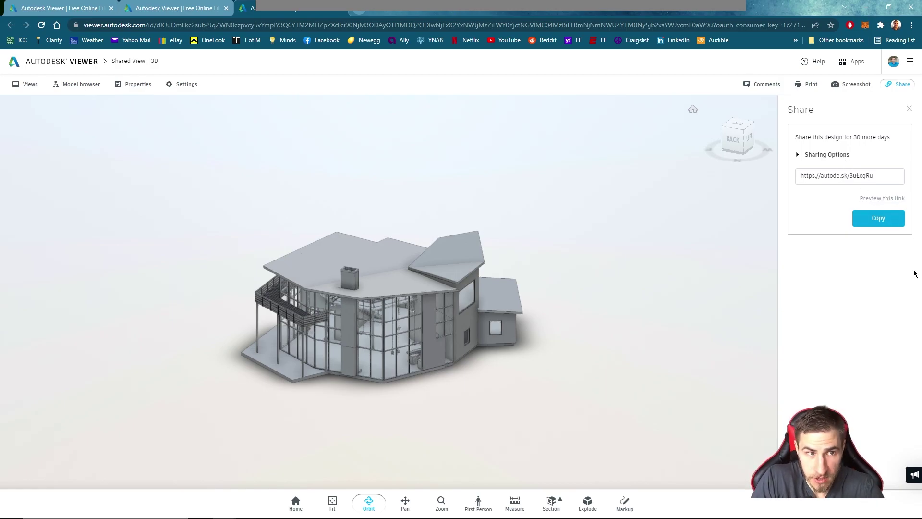
{"action": "left_click", "coordinate": [884, 173]}
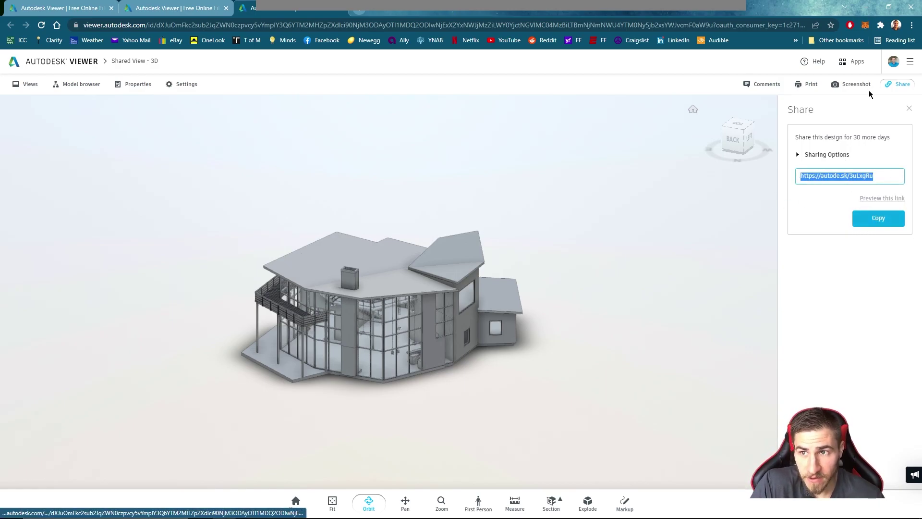
{"action": "left_click", "coordinate": [909, 108]}
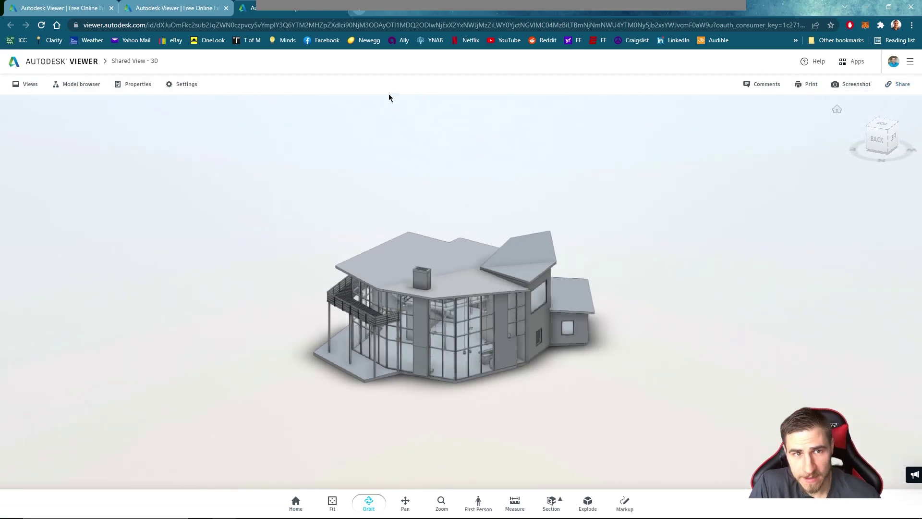
Return to Revit, select the fireplace and chimney, and review its type properties without changing them
{"action": "key", "text": "super+Down"}
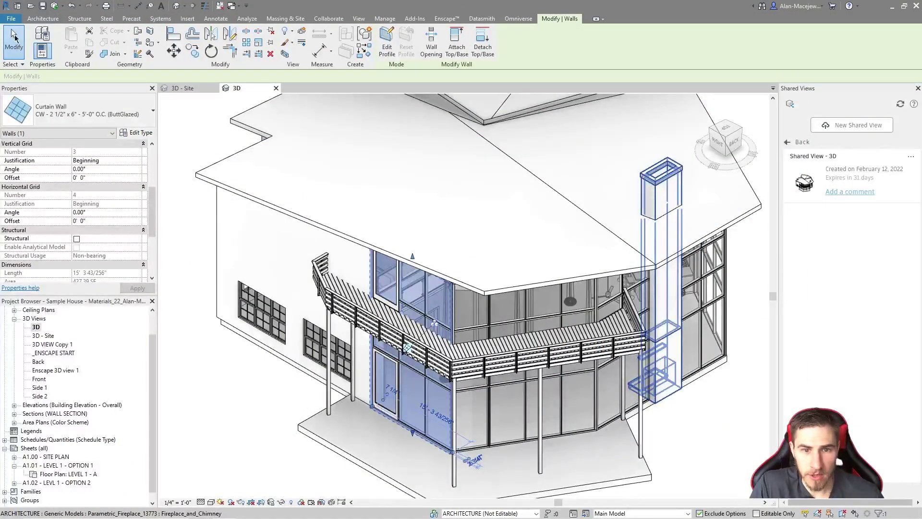
{"action": "scroll", "coordinate": [399, 288], "scroll_direction": "down", "scroll_amount": 5}
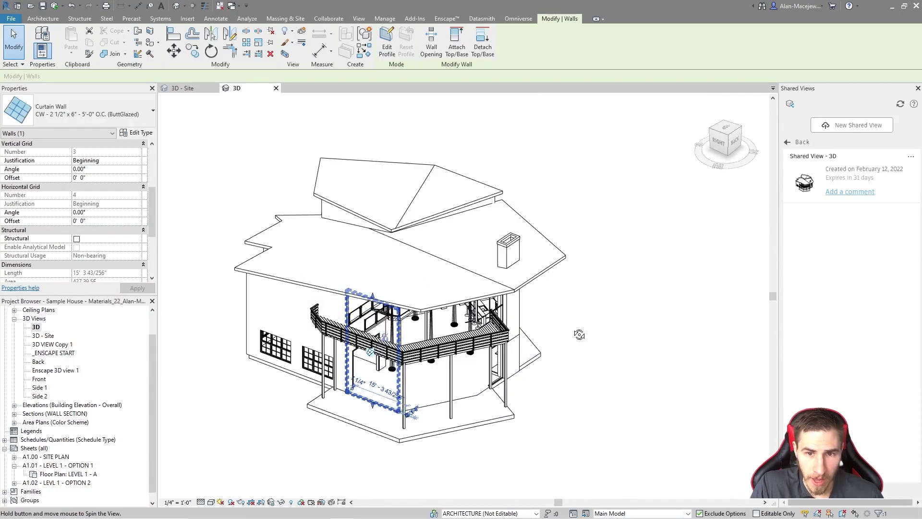
{"action": "key", "text": "Escape"}
{"action": "left_click", "coordinate": [507, 253]}
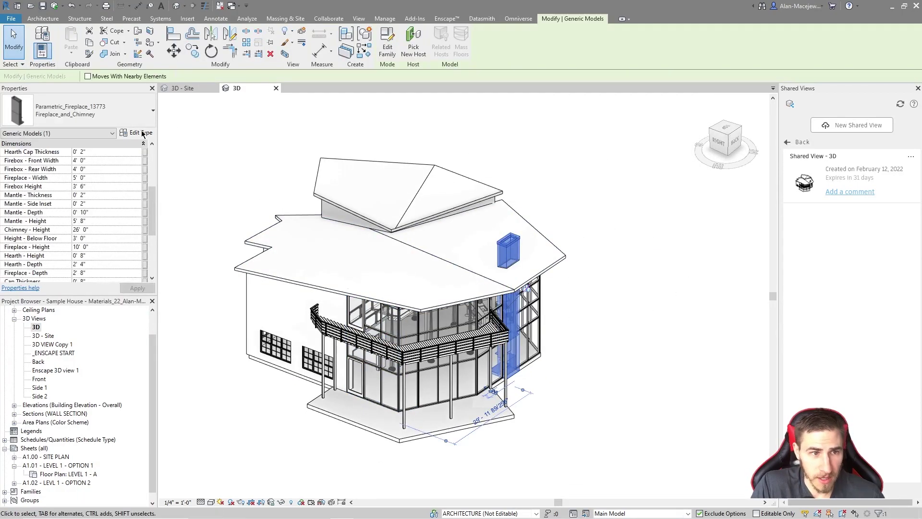
{"action": "scroll", "coordinate": [310, 315], "scroll_direction": "down", "scroll_amount": 3}
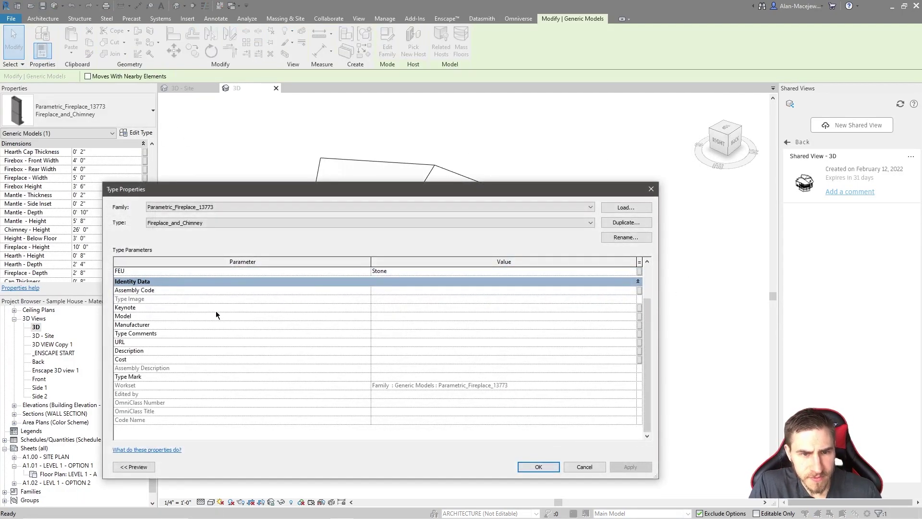
{"action": "key", "text": "Escape"}
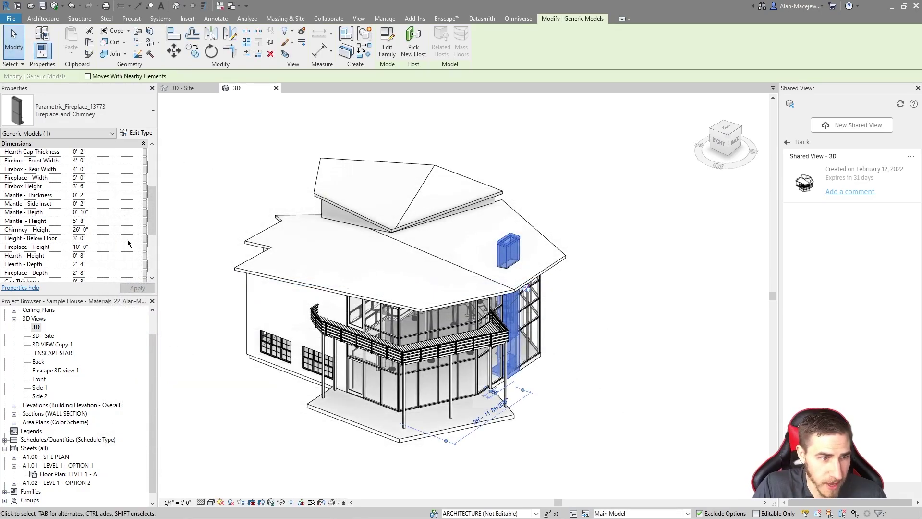
Set the Chimney - Height of the selected fireplace to 35 feet
{"action": "left_click", "coordinate": [98, 229]}
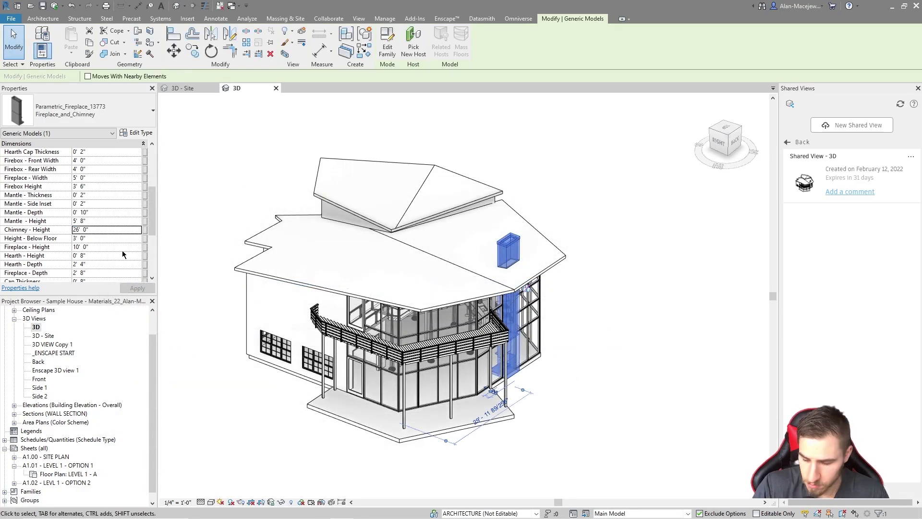
{"action": "double_click", "coordinate": [110, 227]}
{"action": "type", "text": "35"}
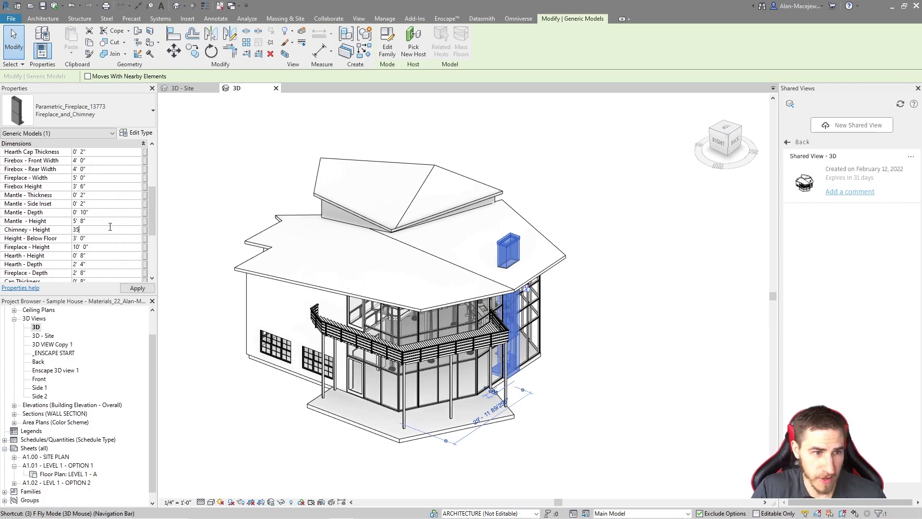
{"action": "key", "text": "Return"}
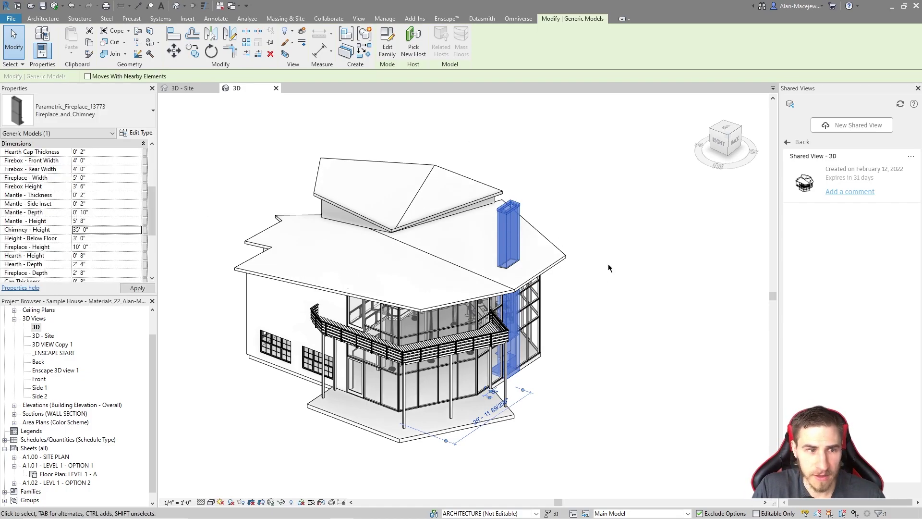
Deselect the fireplace, inspect the raised chimney from a lower angle, and fit the whole house in the 3D view
{"action": "left_click", "coordinate": [590, 262]}
{"action": "middle_click_drag", "start_coordinate": [591, 261], "coordinate": [571, 274], "text": "shift"}
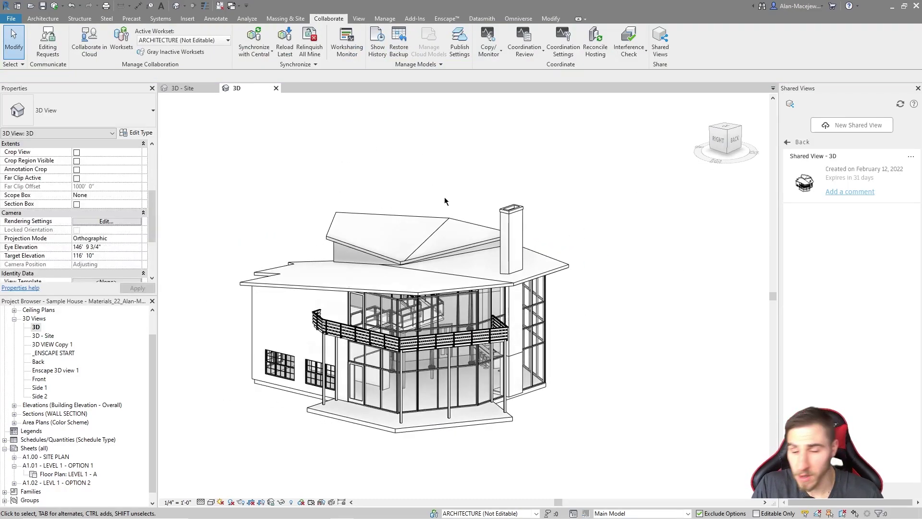
{"action": "scroll", "coordinate": [571, 273], "scroll_direction": "up", "scroll_amount": 3}
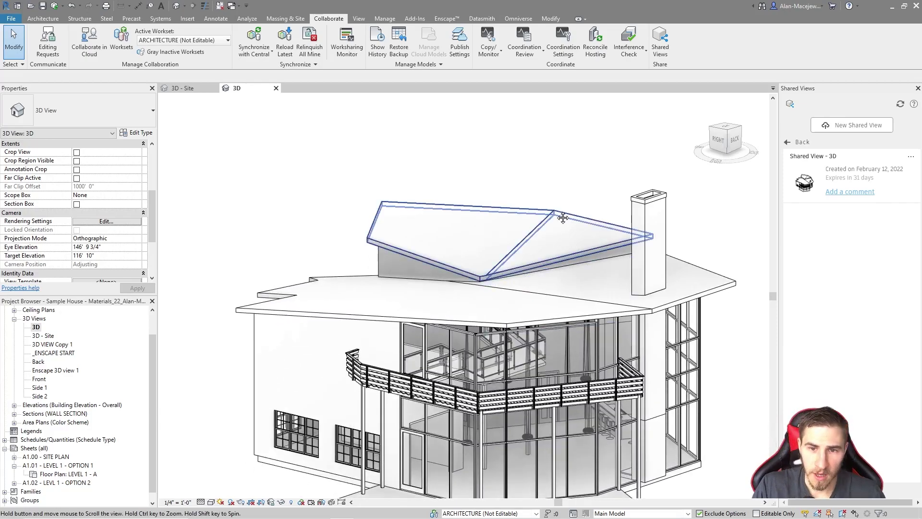
{"action": "key", "text": "z"}
{"action": "key", "text": "f"}
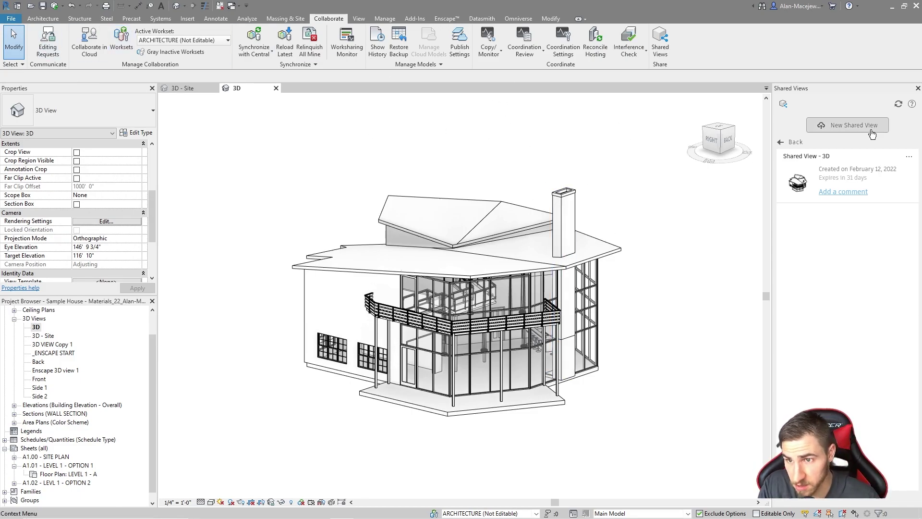
View Shared View - 3D in the browser, examine its chimney up close, and return to Revit
{"action": "left_click", "coordinate": [910, 157]}
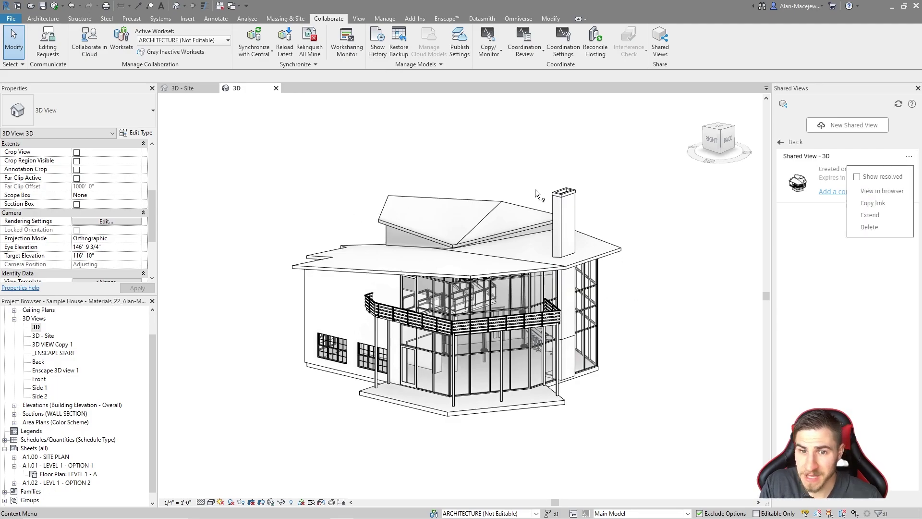
{"action": "left_click", "coordinate": [874, 191]}
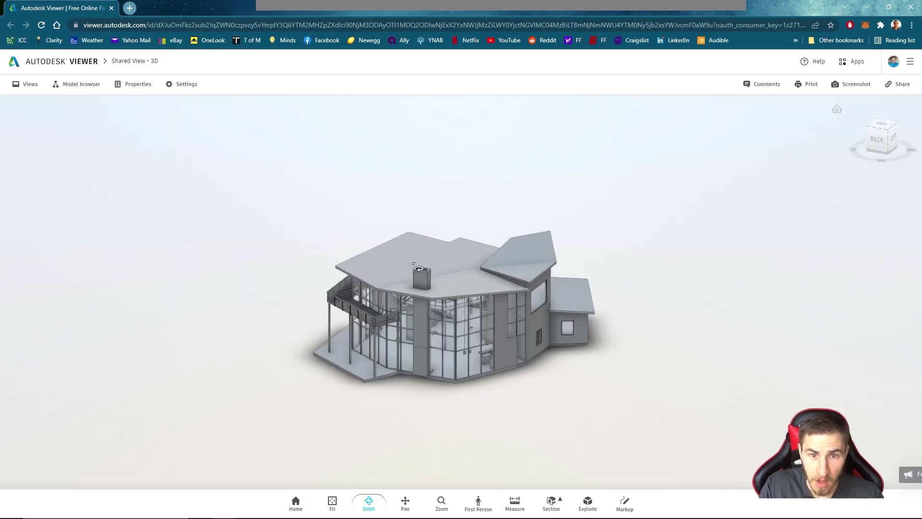
{"action": "left_click_drag", "start_coordinate": [429, 266], "coordinate": [514, 279]}
{"action": "scroll", "coordinate": [553, 261], "scroll_direction": "up", "scroll_amount": 5}
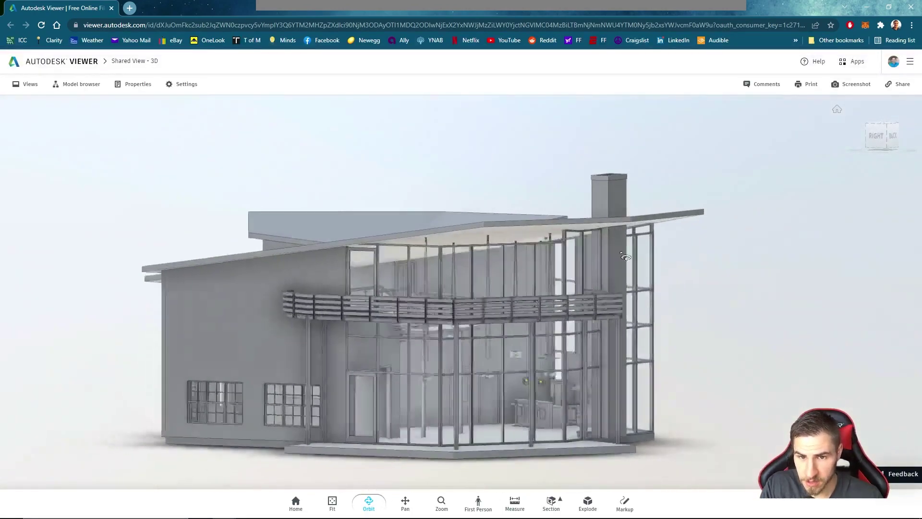
{"action": "left_click_drag", "start_coordinate": [815, 7], "coordinate": [657, 149]}
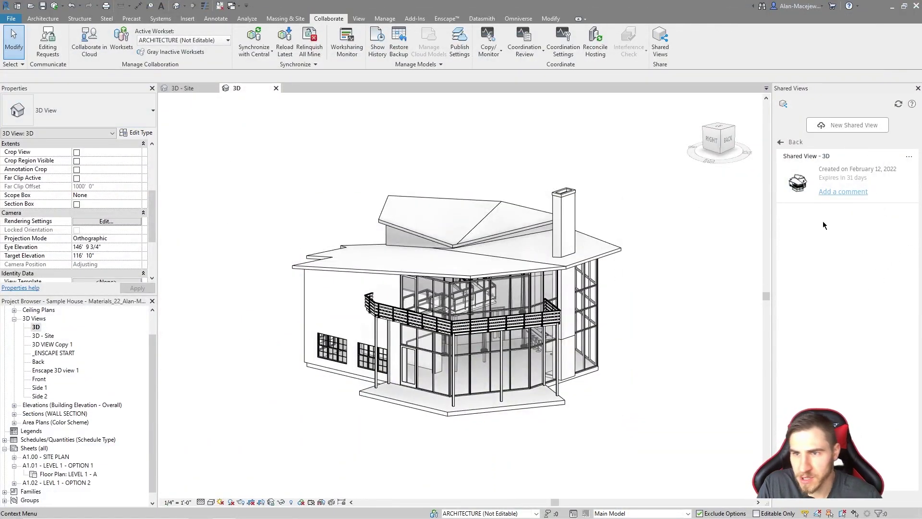
Create and share a new shared view of the model named "3D - Updated Chimney"
{"action": "left_click", "coordinate": [848, 125]}
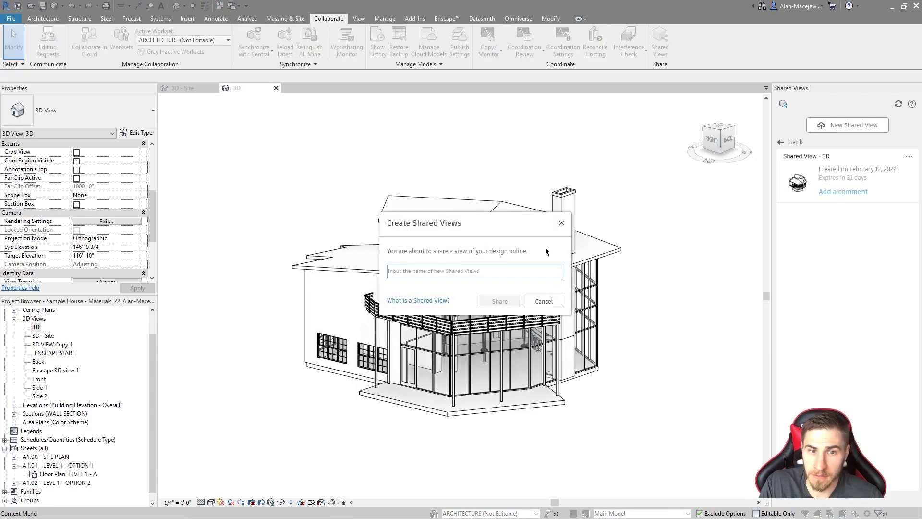
{"action": "type", "text": "3D"}
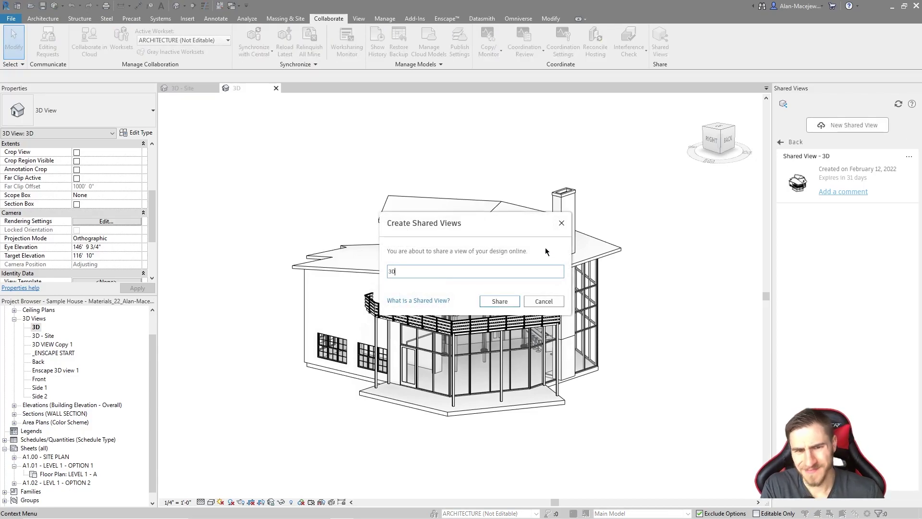
{"action": "type", "text": " - Updated"}
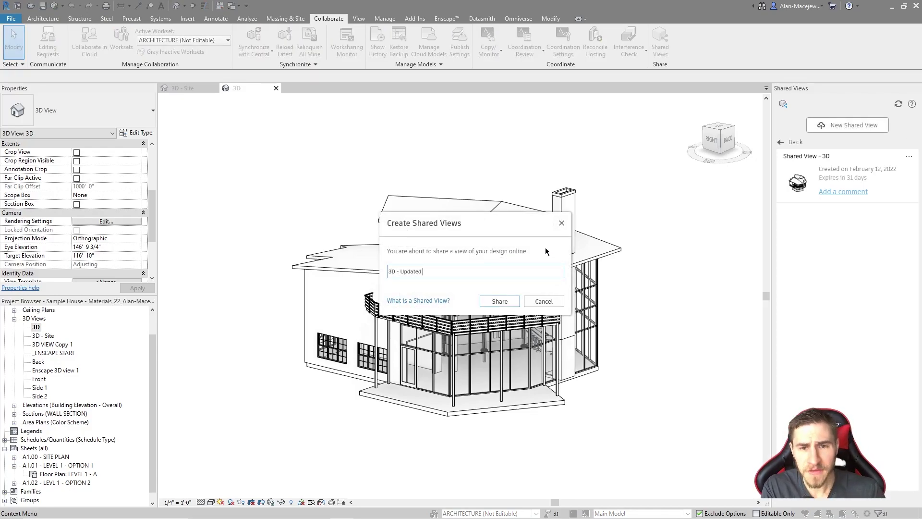
{"action": "type", "text": " Chim"}
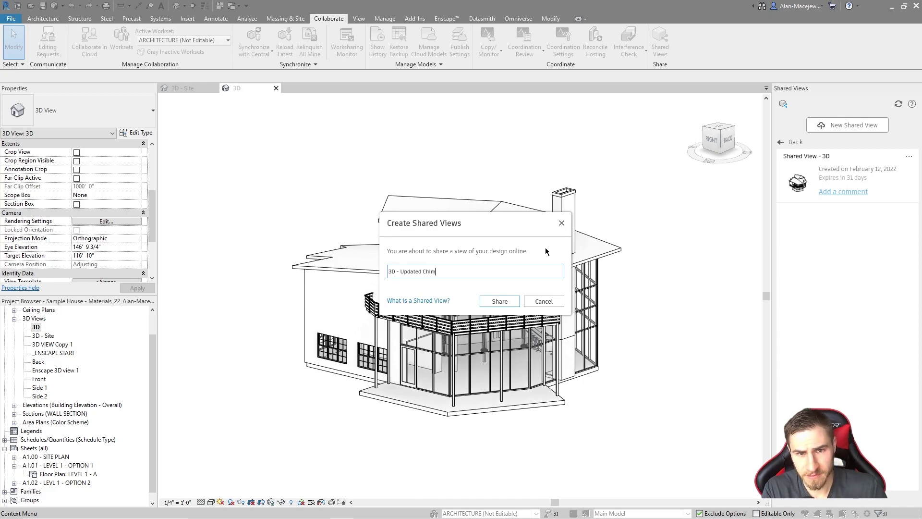
{"action": "type", "text": "ney"}
{"action": "key", "text": "Return"}
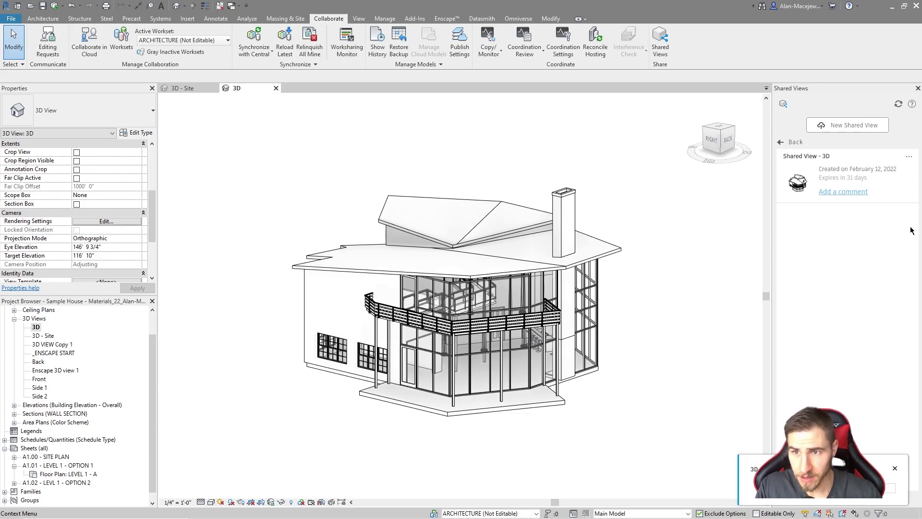
Show and hide the resolved comments of Shared View - 3D and review its other options without applying any
{"action": "left_click", "coordinate": [910, 156]}
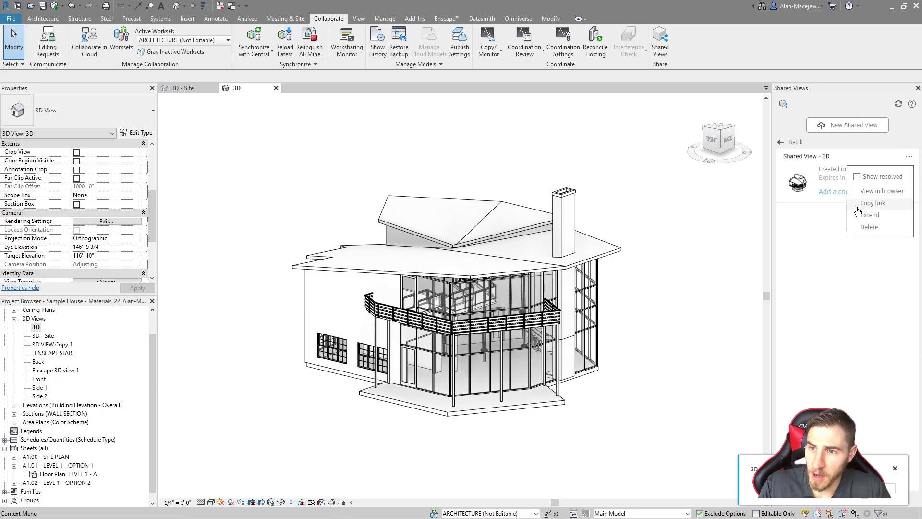
{"action": "left_click", "coordinate": [857, 177]}
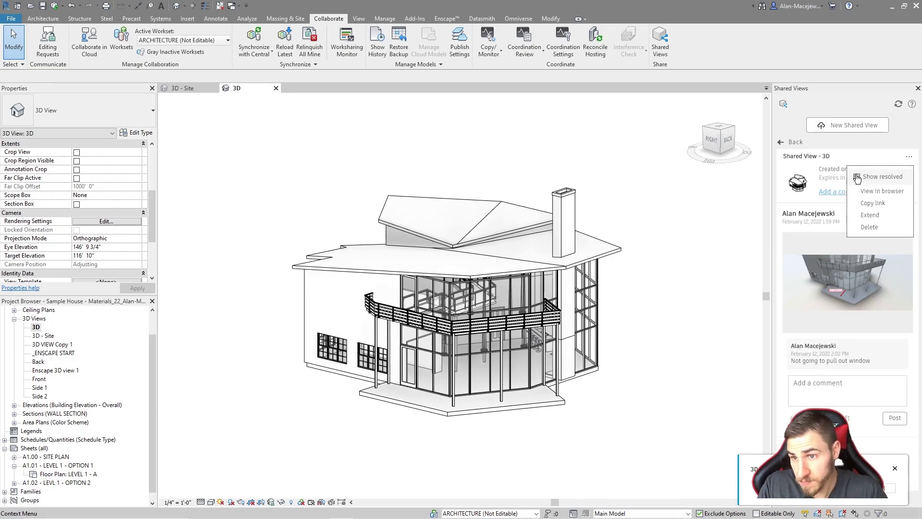
{"action": "left_click", "coordinate": [858, 177]}
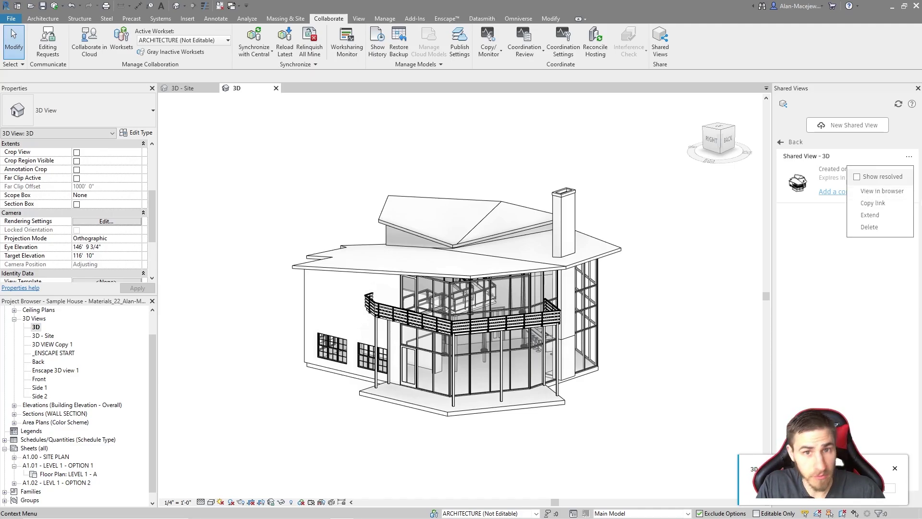
{"action": "left_click", "coordinate": [876, 221]}
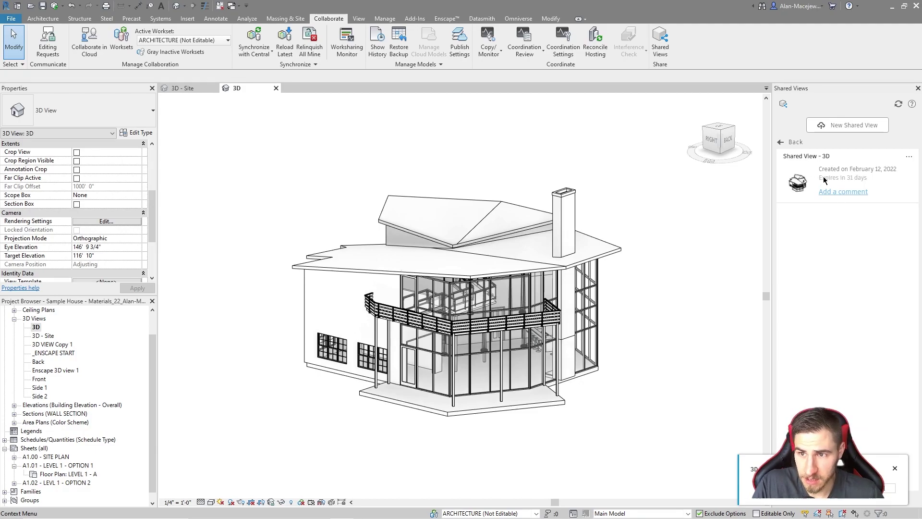
{"action": "left_click", "coordinate": [910, 156]}
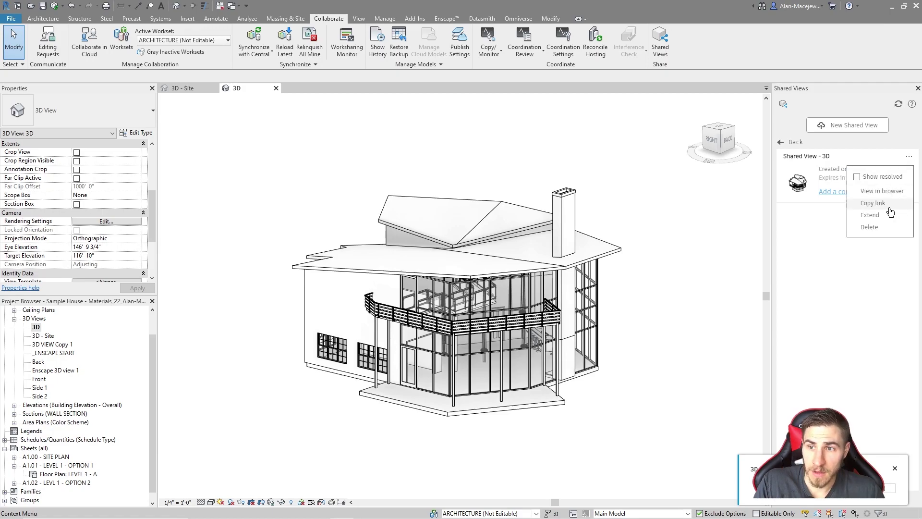
{"action": "left_click", "coordinate": [909, 156]}
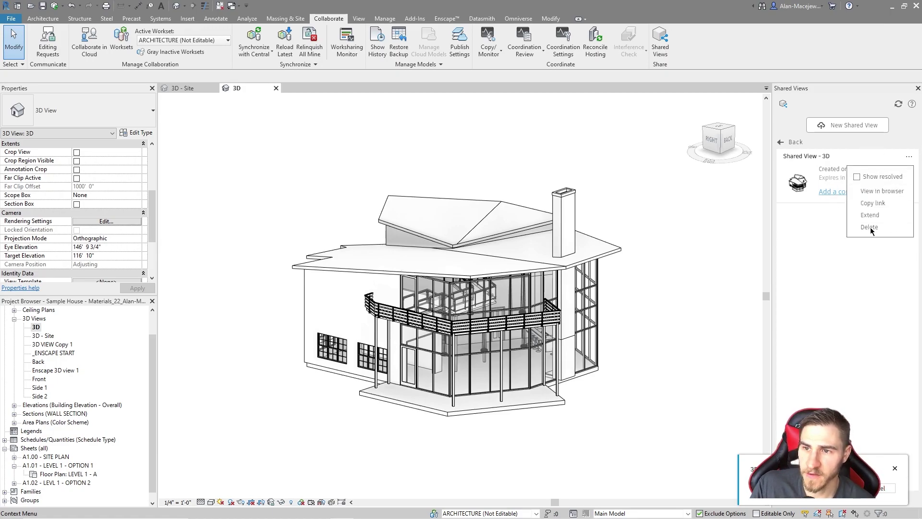
{"action": "left_click", "coordinate": [833, 360]}
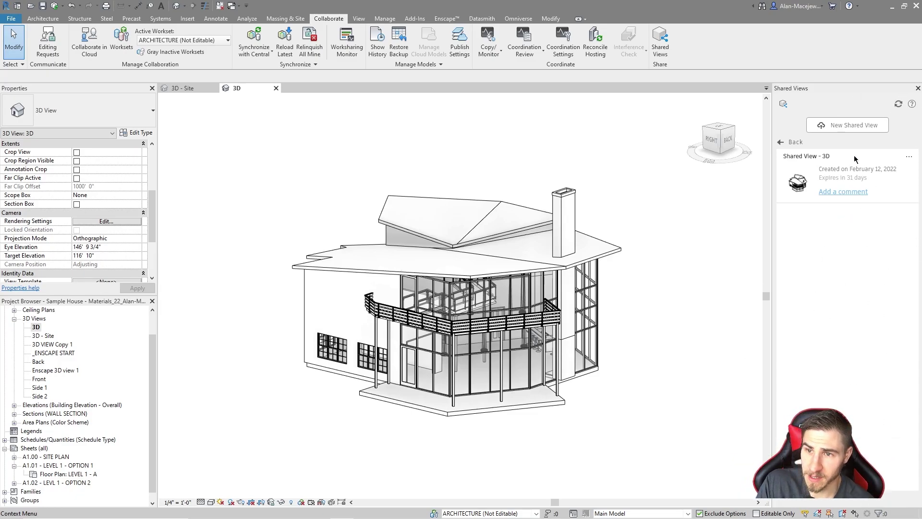
Refresh the shared views, return to the list, and view 3D - Updated Chimney in the browser
{"action": "left_click", "coordinate": [898, 103]}
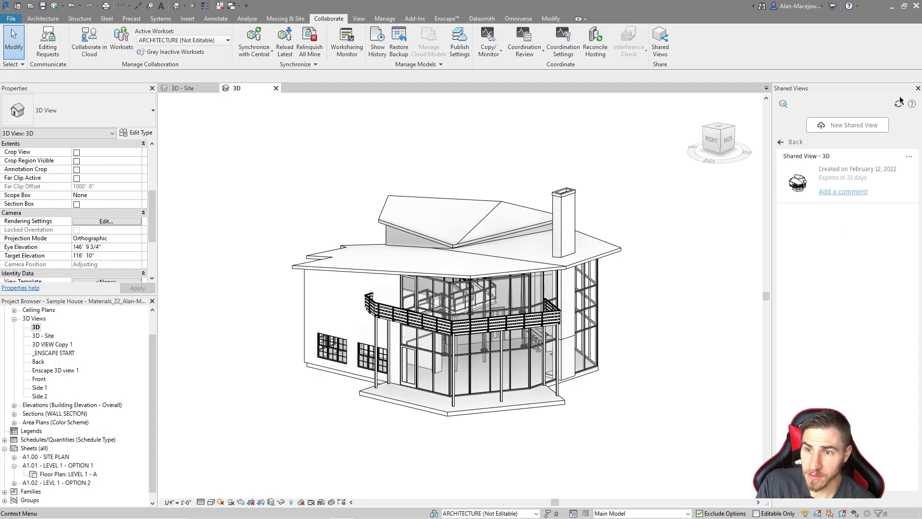
{"action": "left_click", "coordinate": [792, 143]}
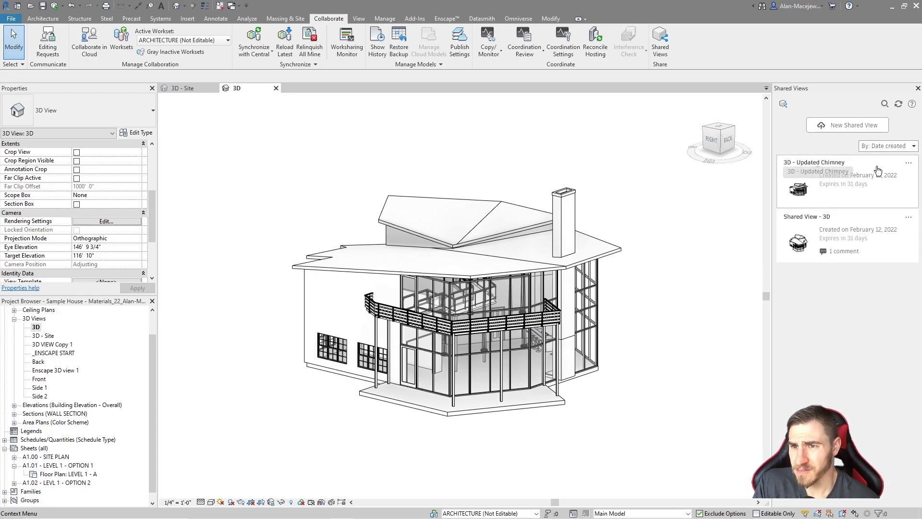
{"action": "left_click", "coordinate": [845, 180]}
{"action": "left_click", "coordinate": [910, 157]}
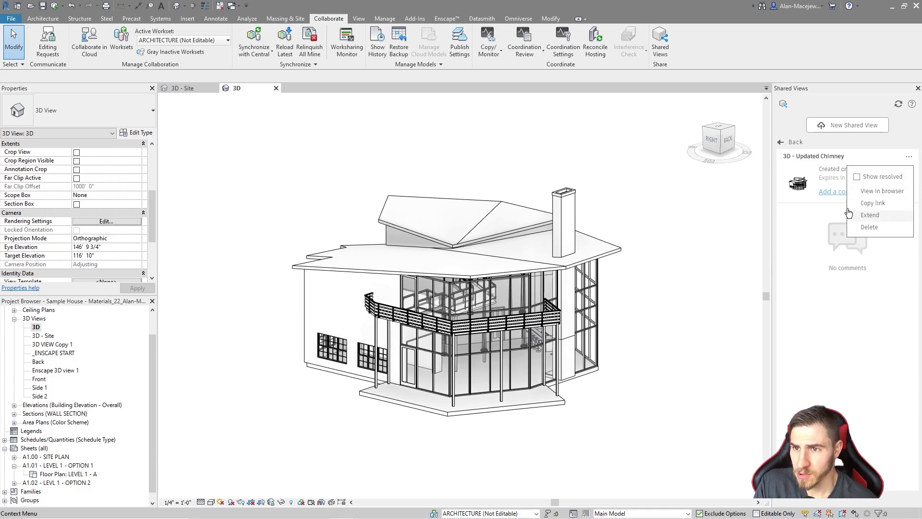
{"action": "left_click", "coordinate": [879, 192]}
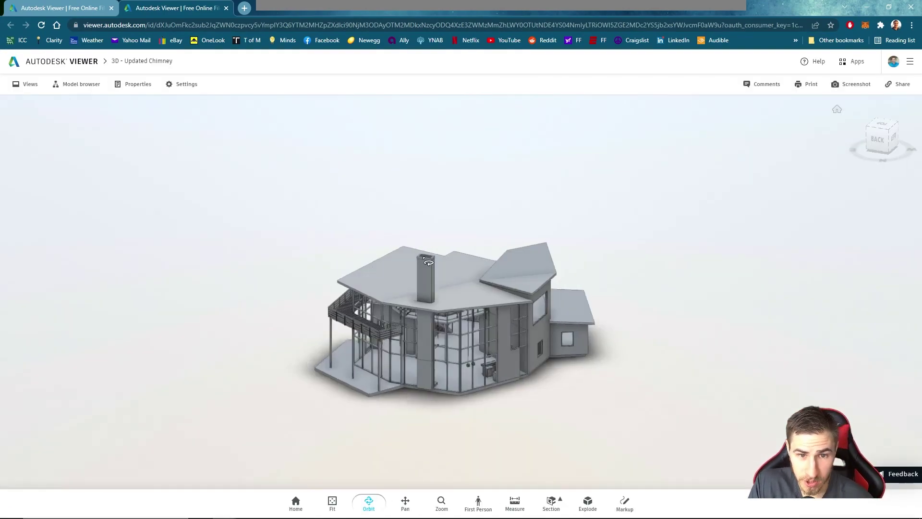
Orbit 3D - Updated Chimney and Shared View - 3D to similar angles that show the chimney side of the house
{"action": "left_click_drag", "start_coordinate": [429, 263], "coordinate": [597, 261]}
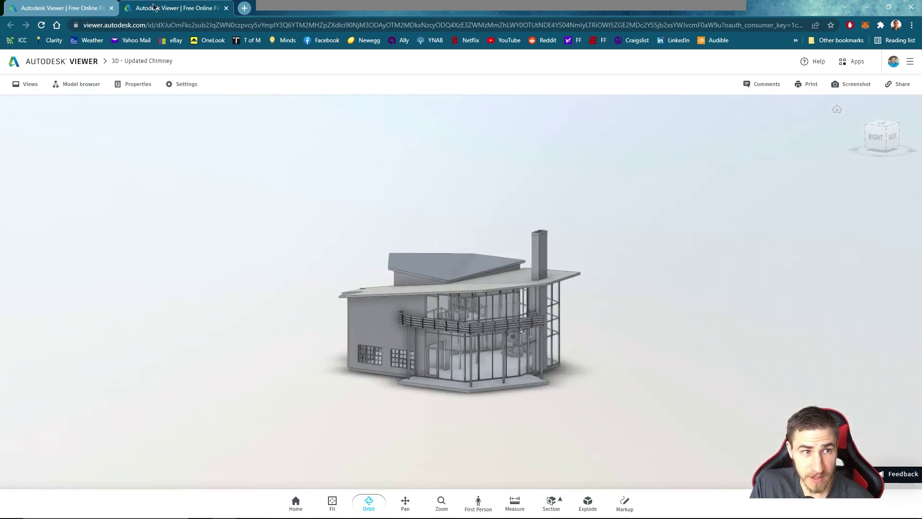
{"action": "left_click", "coordinate": [75, 6]}
{"action": "left_click_drag", "start_coordinate": [569, 347], "coordinate": [635, 287]}
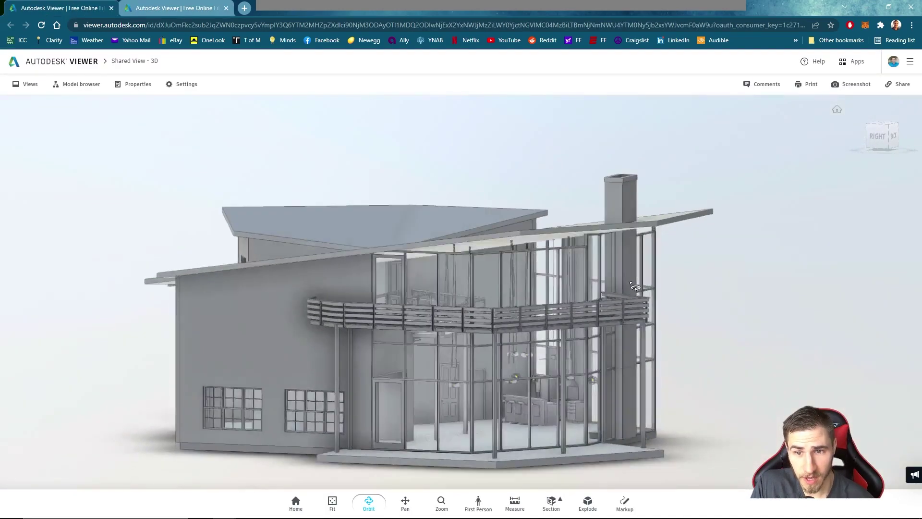
{"action": "left_click", "coordinate": [182, 13]}
{"action": "left_click_drag", "start_coordinate": [573, 286], "coordinate": [484, 290]}
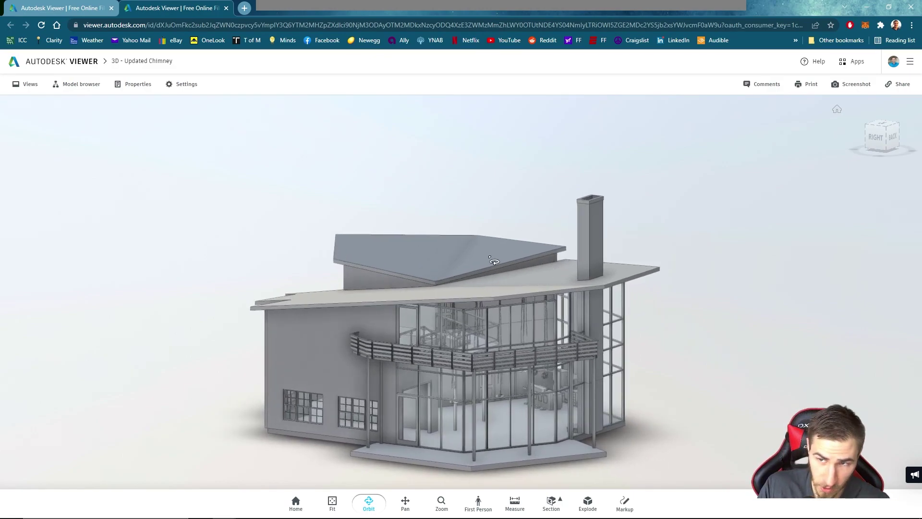
Compare the chimneys in the two browser views, look at Shared View - 3D from above, and return to Revit
{"action": "left_click", "coordinate": [94, 8]}
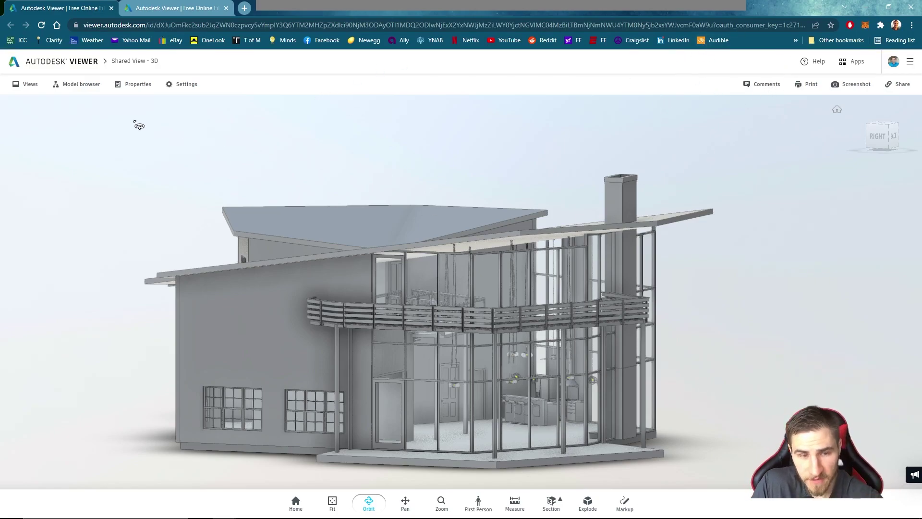
{"action": "left_click", "coordinate": [190, 4]}
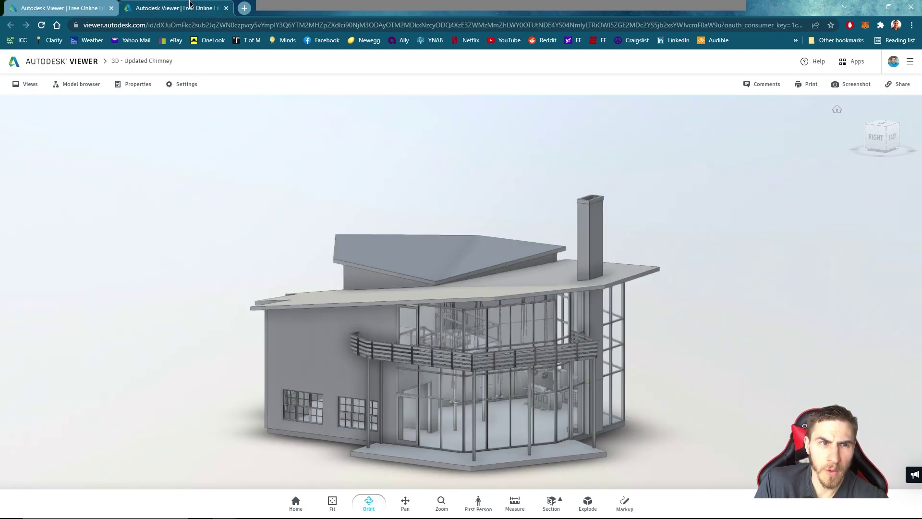
{"action": "mouse_move", "coordinate": [441, 222]}
{"action": "left_mouse_down"}
{"action": "mouse_move", "coordinate": [445, 308]}
{"action": "mouse_move", "coordinate": [452, 222]}
{"action": "left_mouse_up"}
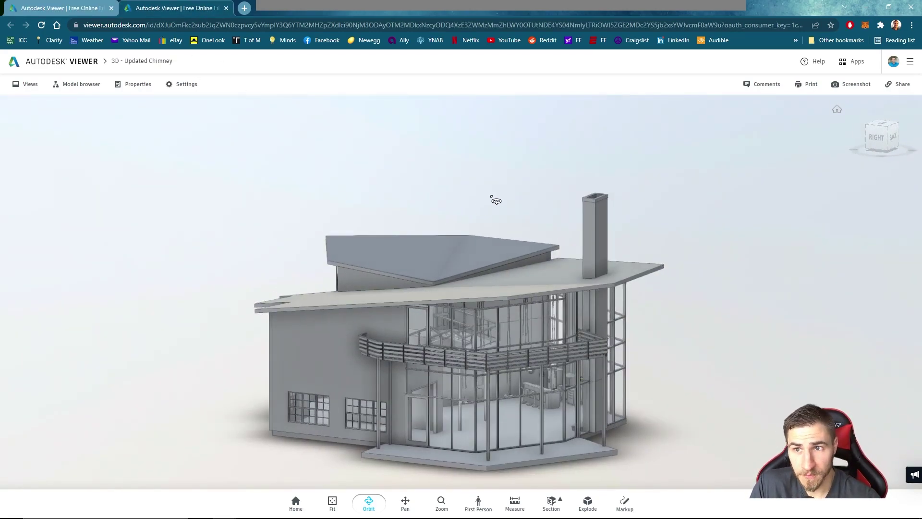
{"action": "left_click", "coordinate": [89, 10]}
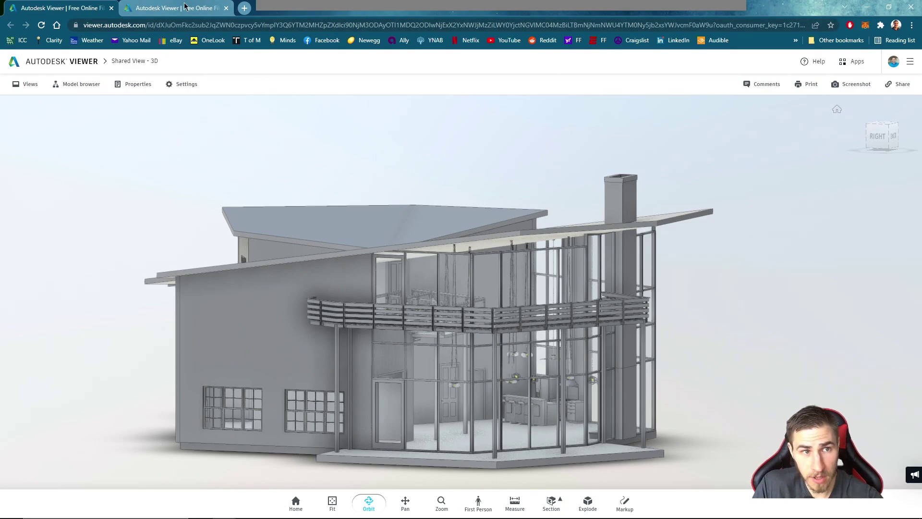
{"action": "left_click", "coordinate": [182, 8]}
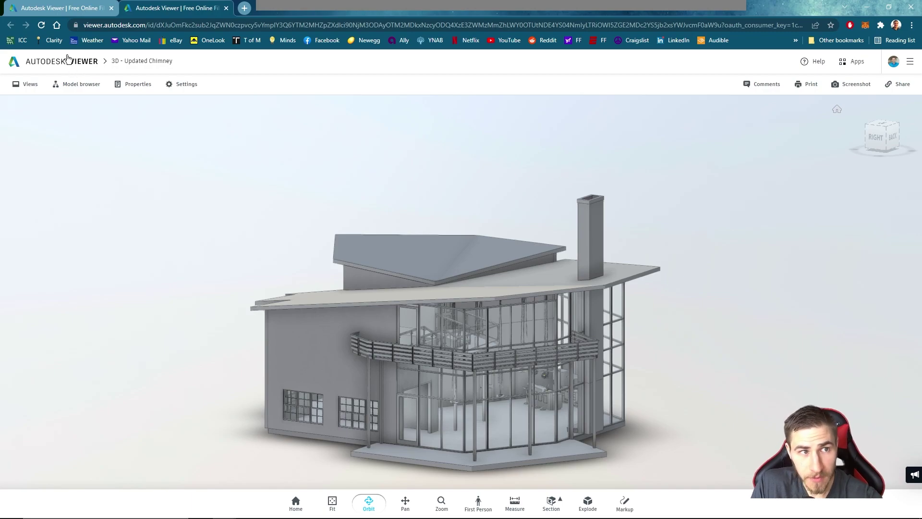
{"action": "left_click", "coordinate": [70, 9]}
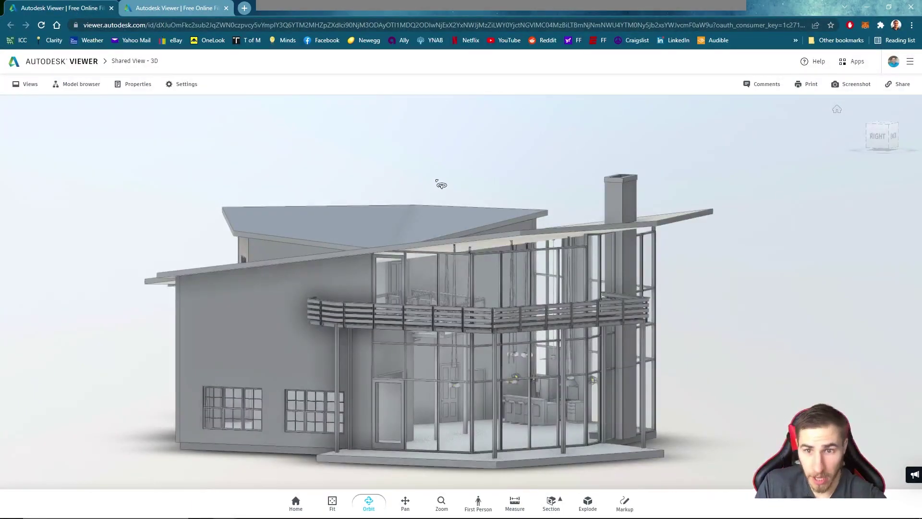
{"action": "left_click_drag", "start_coordinate": [490, 159], "coordinate": [480, 228]}
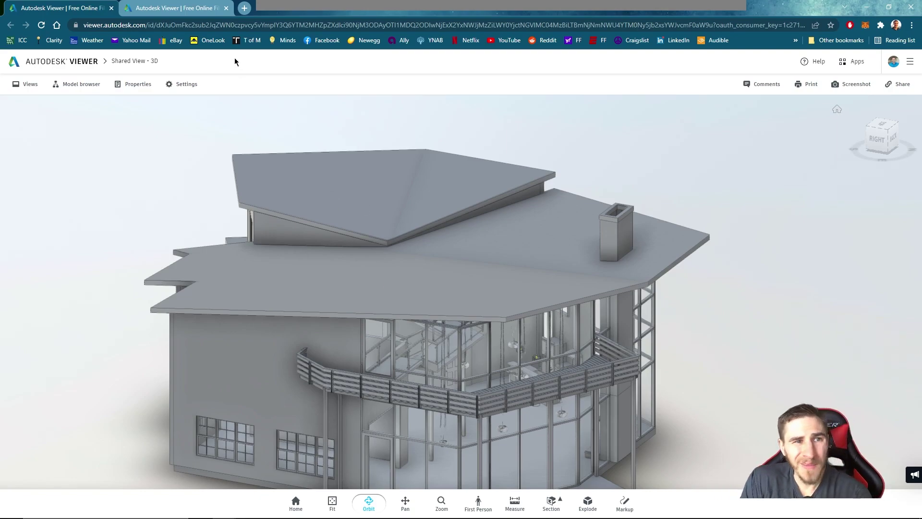
{"action": "left_click", "coordinate": [198, 14]}
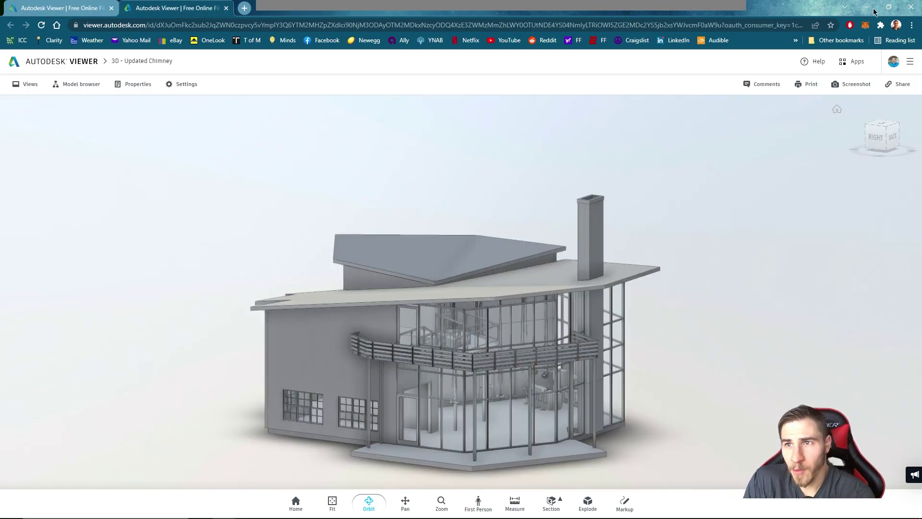
{"action": "left_click", "coordinate": [869, 7]}
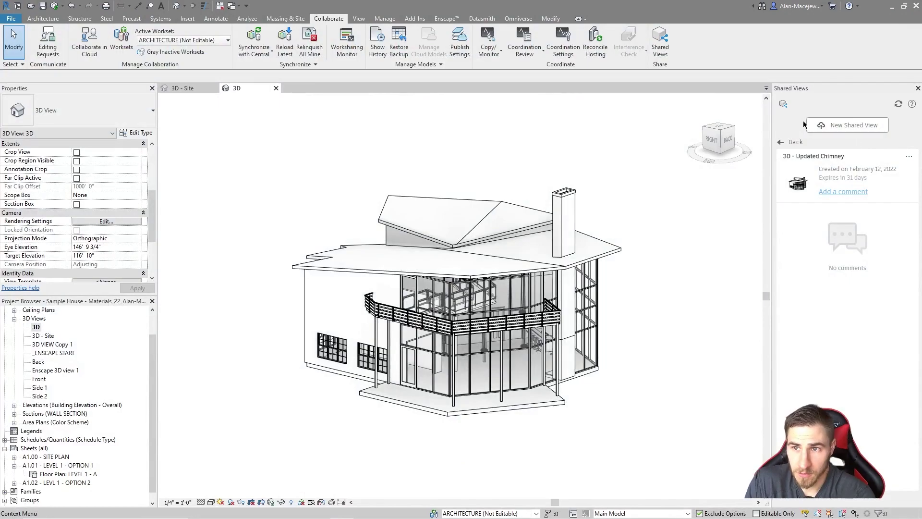
Return to the list of shared views, refresh it, and check the sorting options while keeping Date created
{"action": "left_click", "coordinate": [788, 143]}
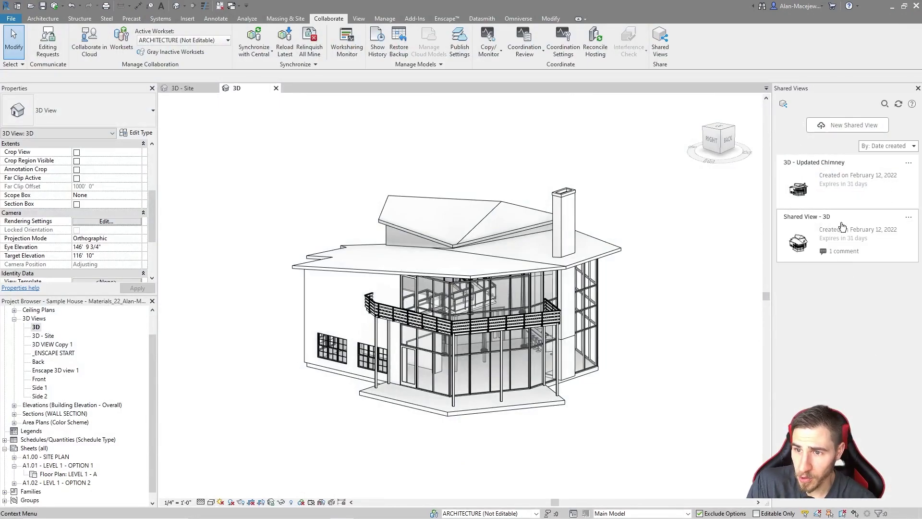
{"action": "left_click", "coordinate": [898, 103]}
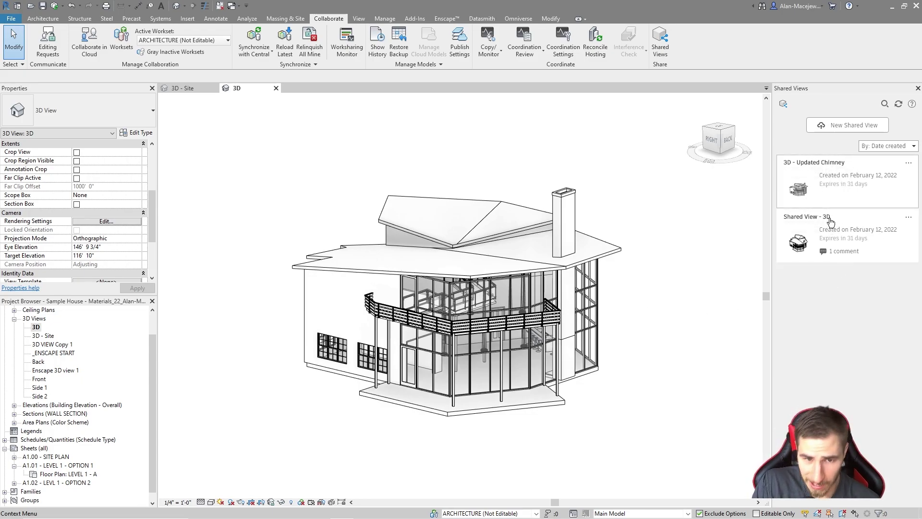
{"action": "left_click", "coordinate": [905, 144]}
{"action": "left_click", "coordinate": [905, 144]}
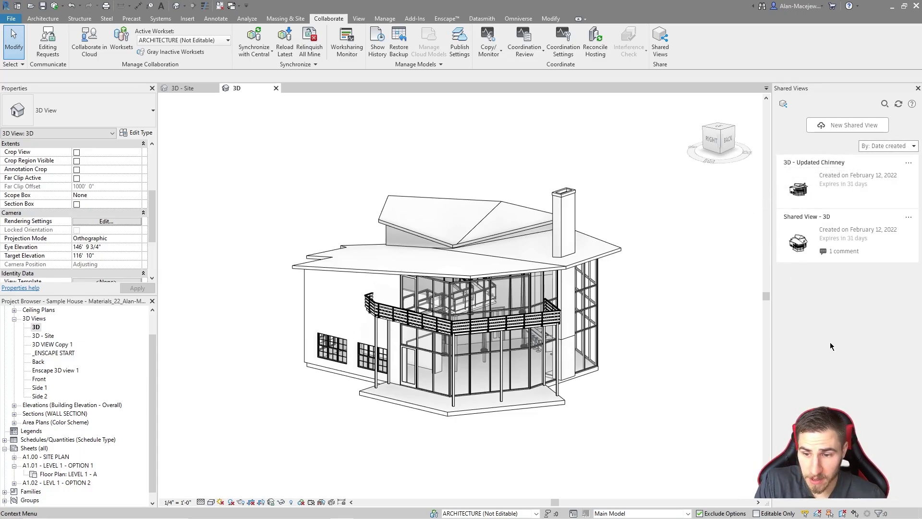